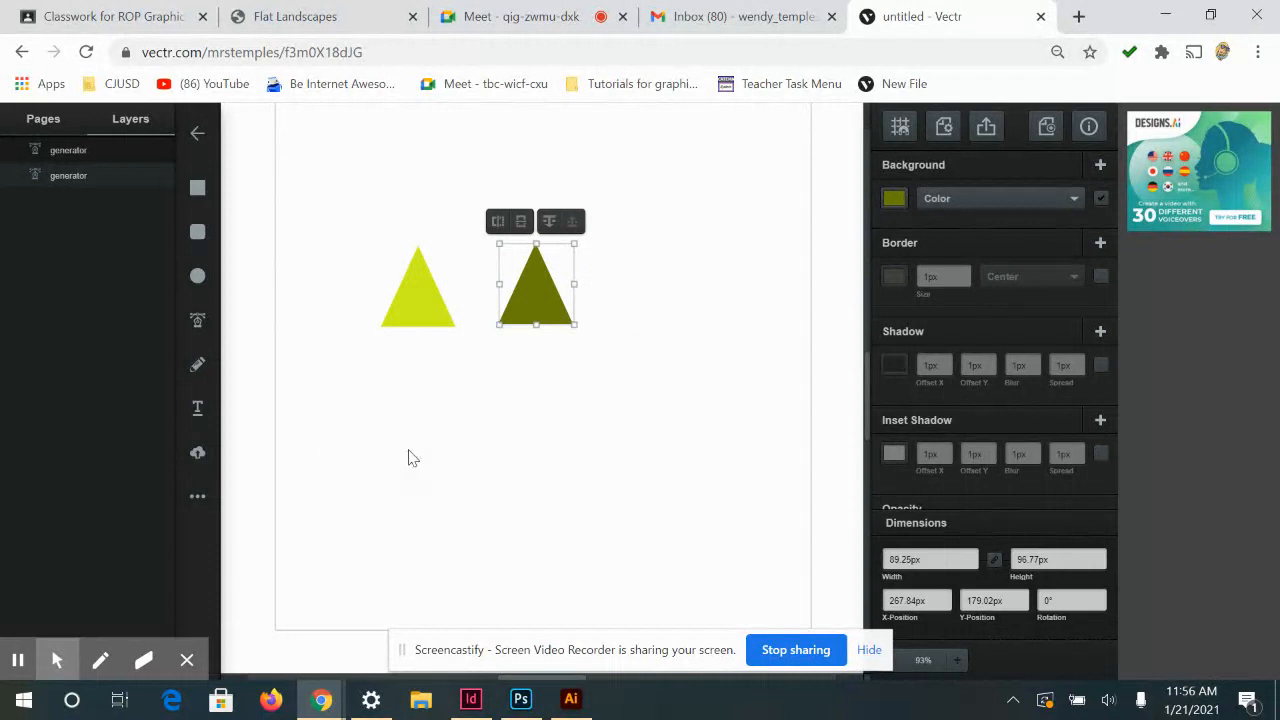
Delete the dark green triangle beside the light green one
key("Delete")
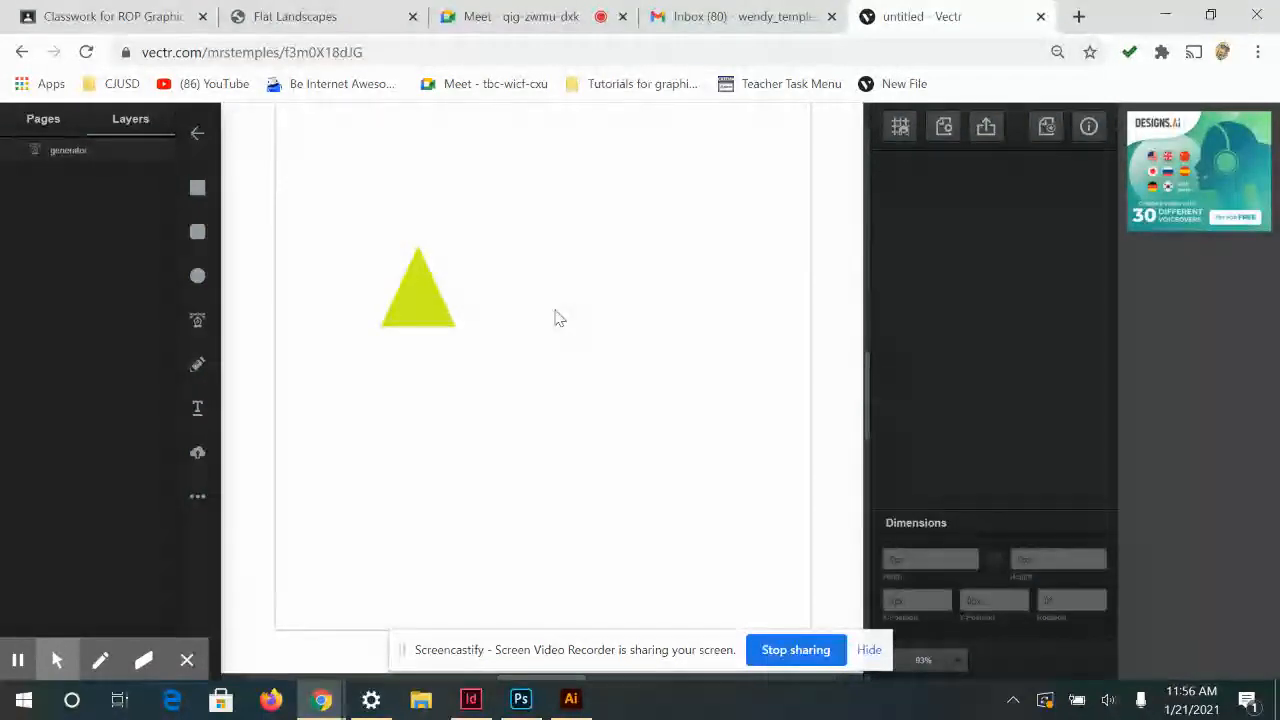
left_click(197, 496)
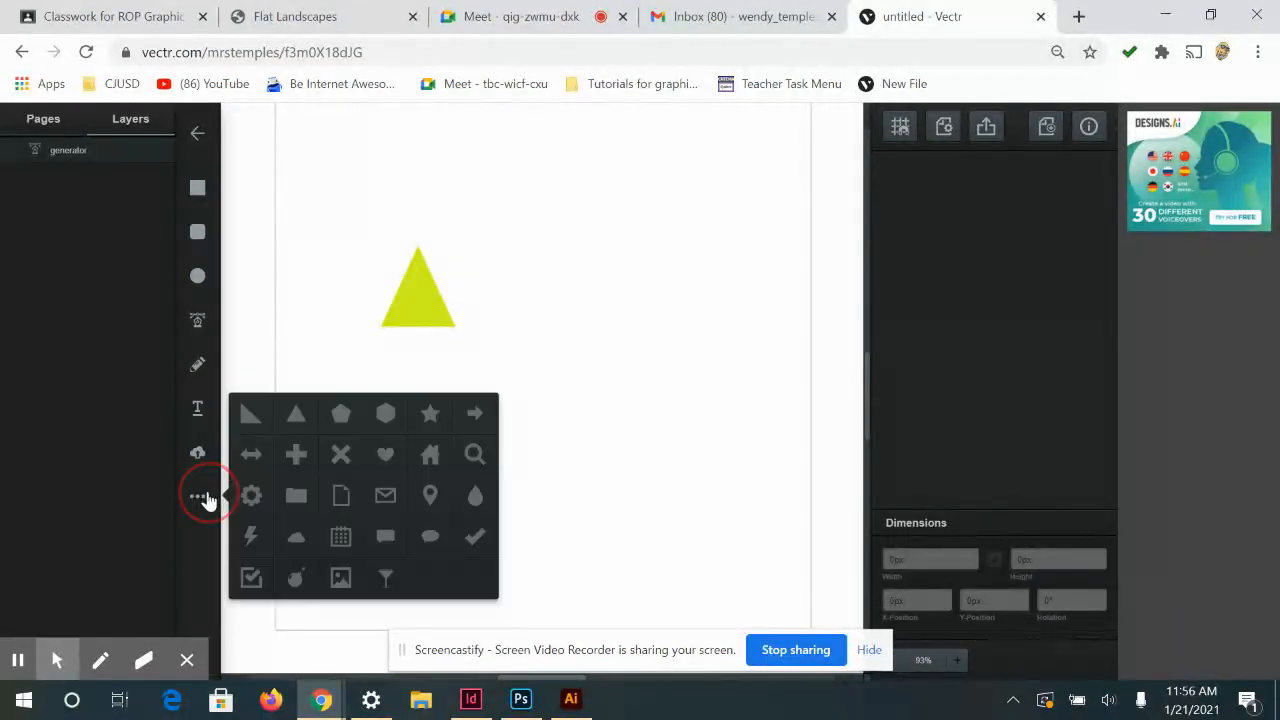
left_click(295, 414)
Duplicate the light green triangle, place the copy beside it on the right and fill the copy with dark green #6b8002
left_click(415, 306)
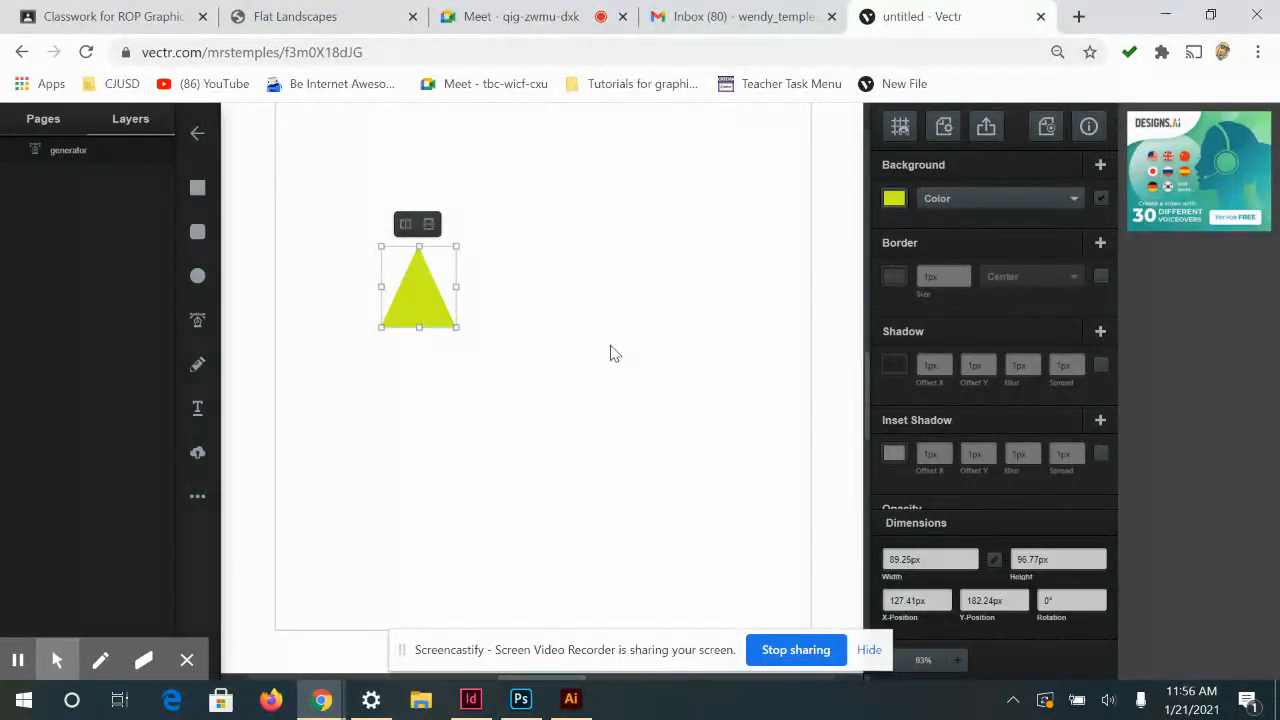
key("ctrl+d")
left_click_drag(430, 326, 516, 312)
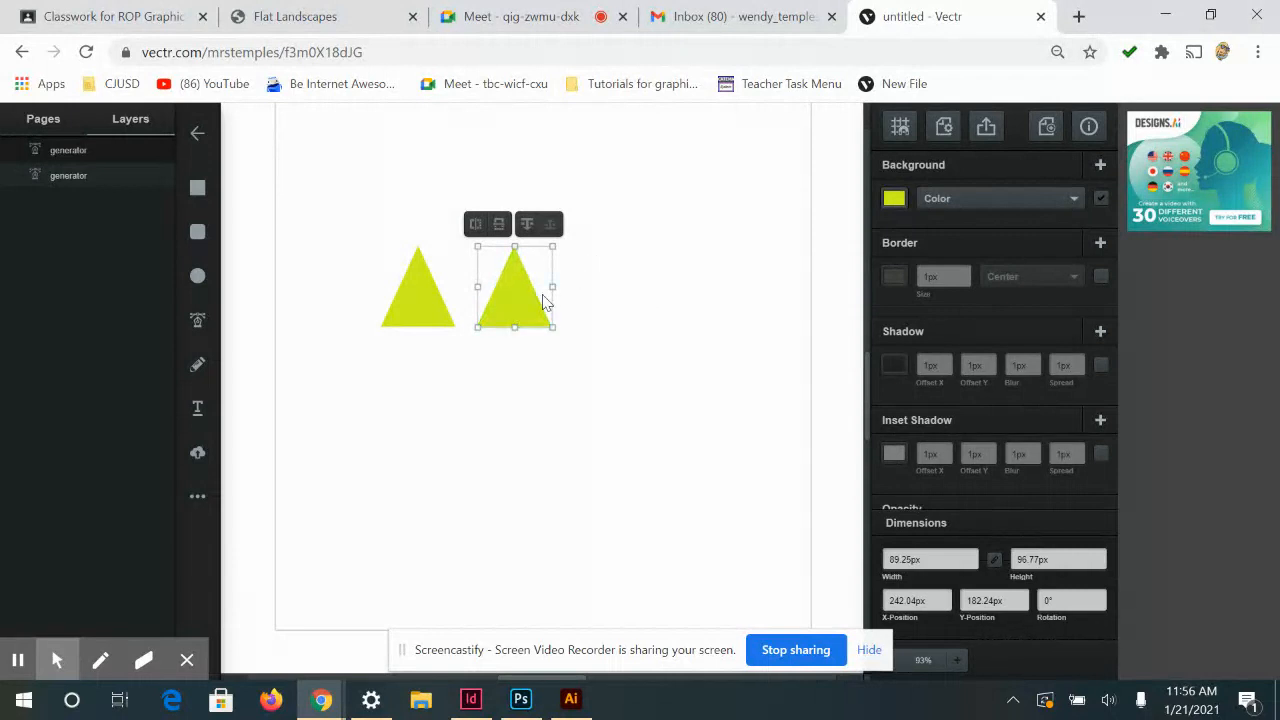
left_click(894, 198)
left_click(837, 197)
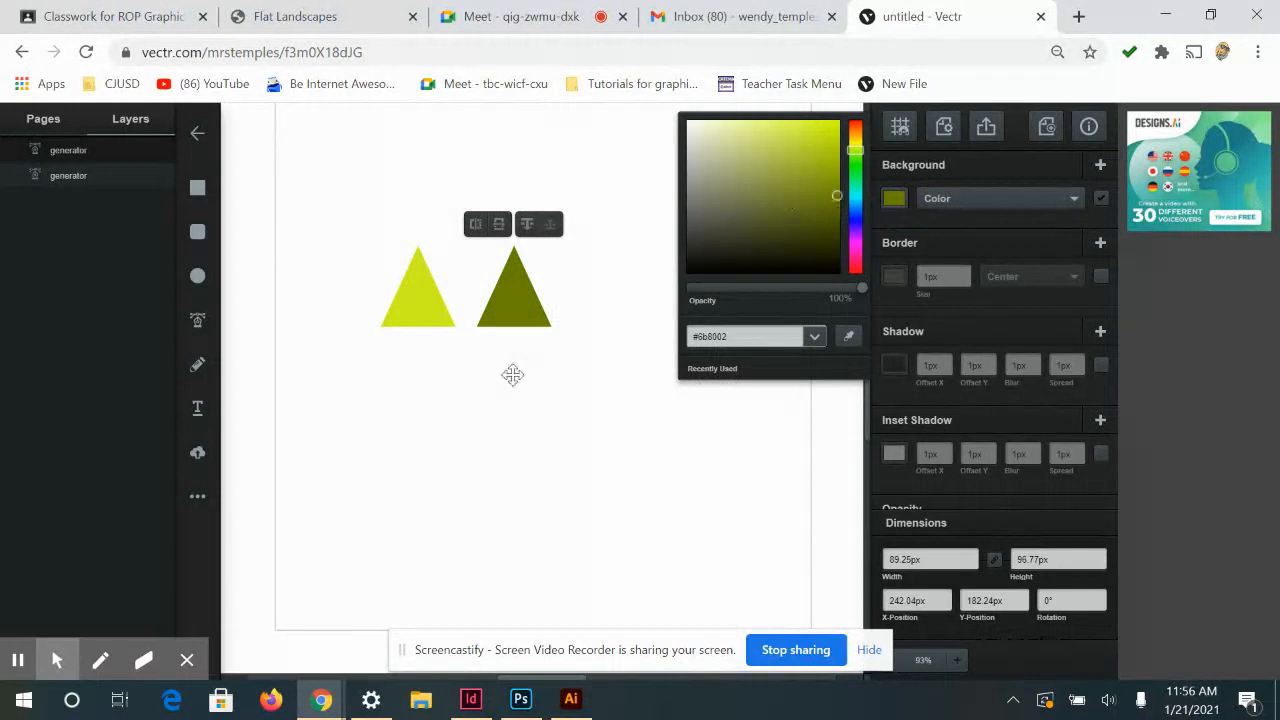
left_click(540, 404)
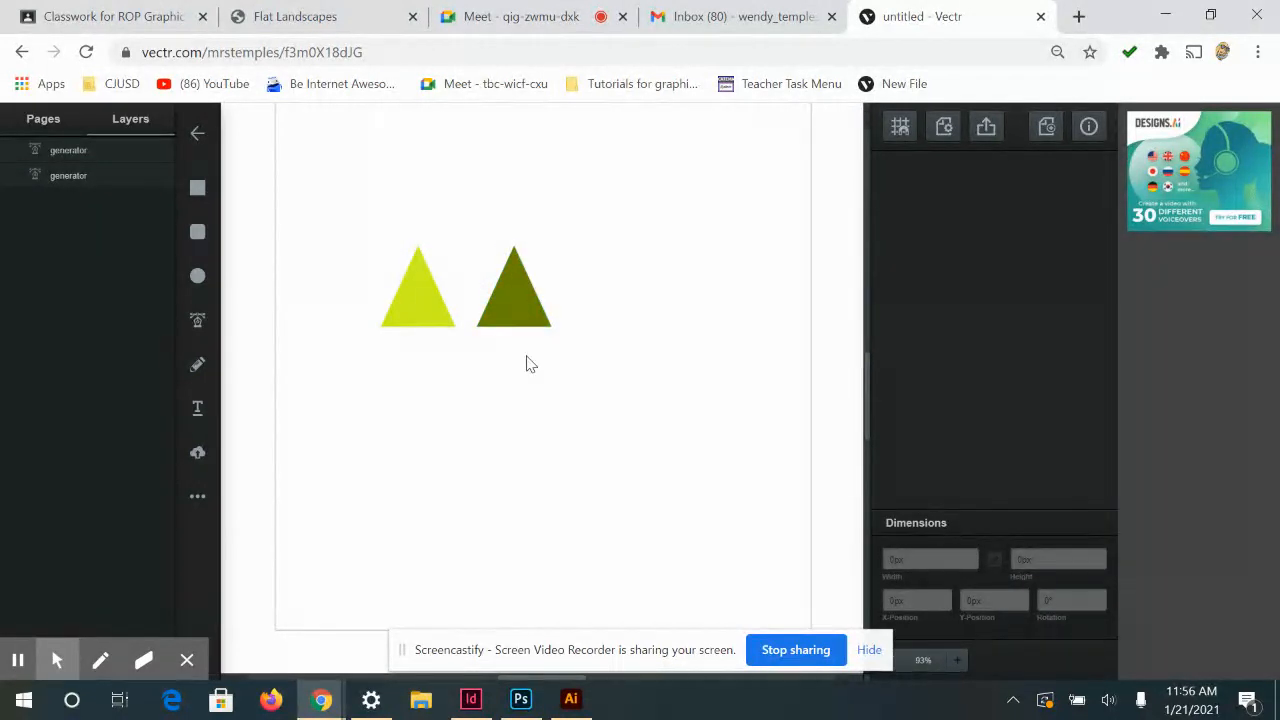
Delete the lower-left corner and left-edge midpoint nodes of the dark green triangle, leaving only its right half
double_click(514, 296)
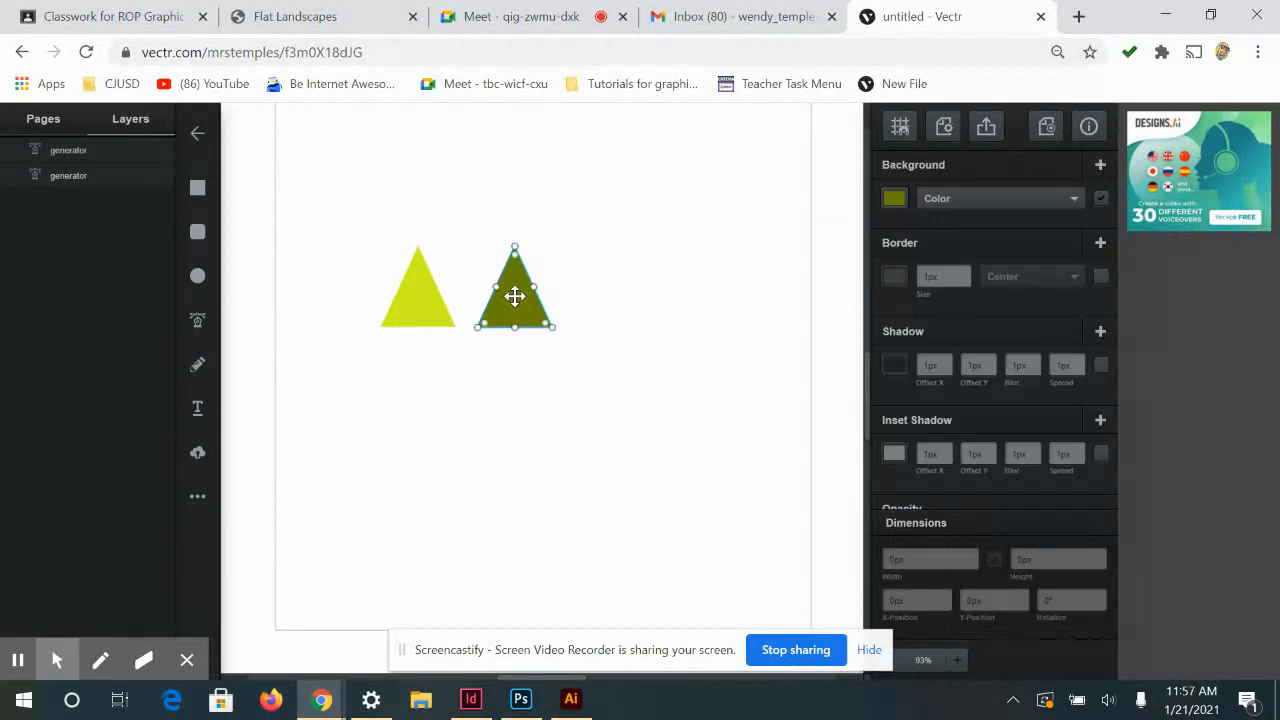
left_click(476, 336)
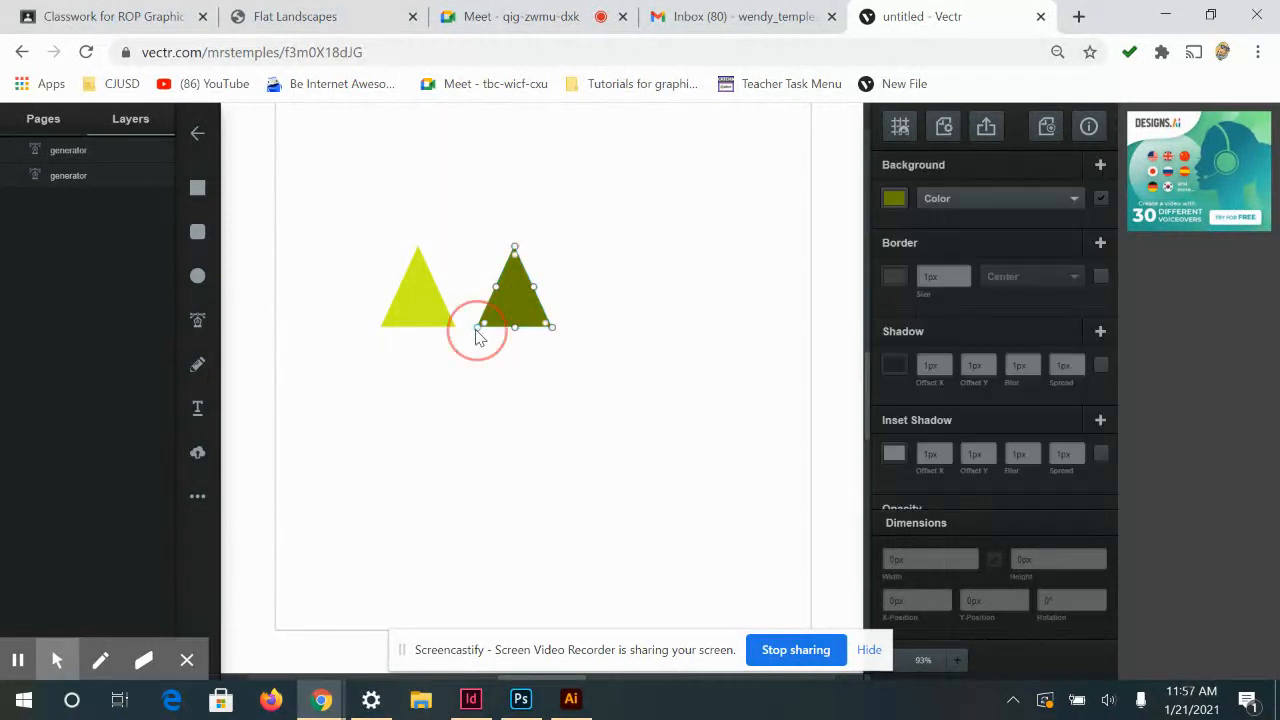
key("Delete")
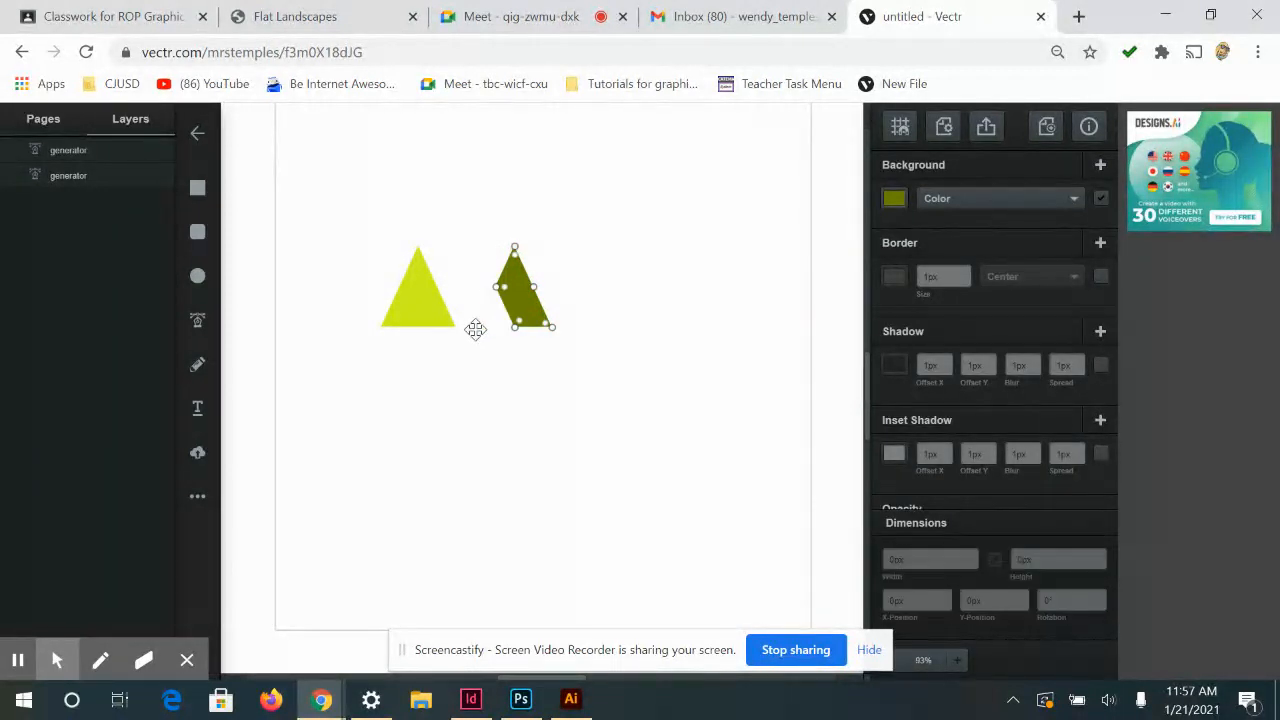
left_click(496, 289)
key("Delete")
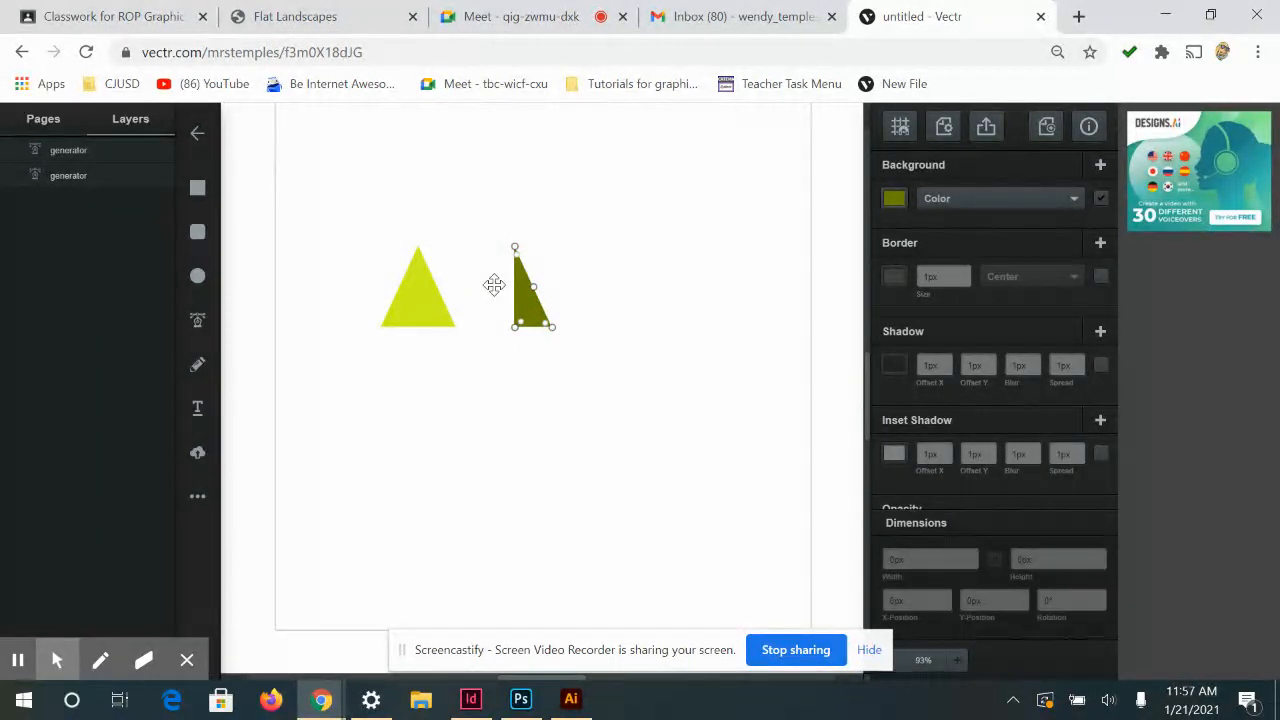
left_click(580, 288)
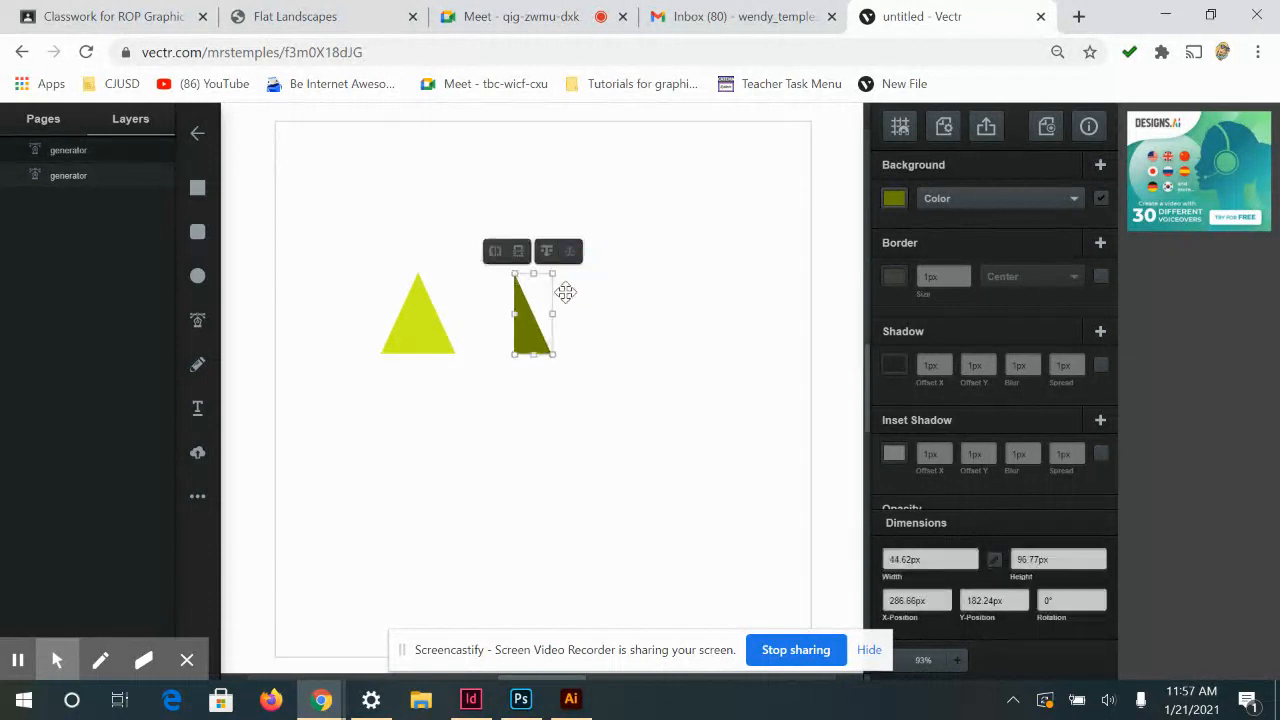
Move the dark half-triangle onto the right half of the light green triangle and try centre-aligning the two shapes
left_click_drag(531, 340, 438, 338)
left_click(522, 384)
left_click_drag(500, 388, 340, 257)
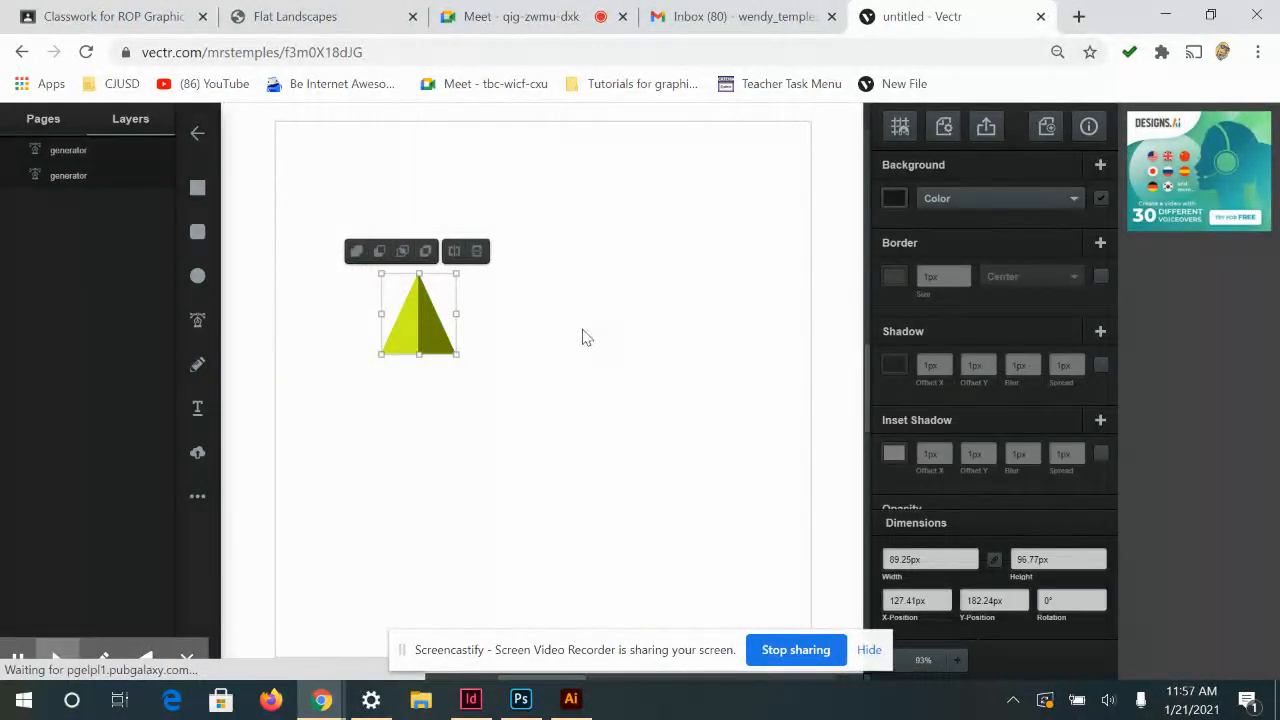
right_click(427, 330)
mouse_move(476, 525)
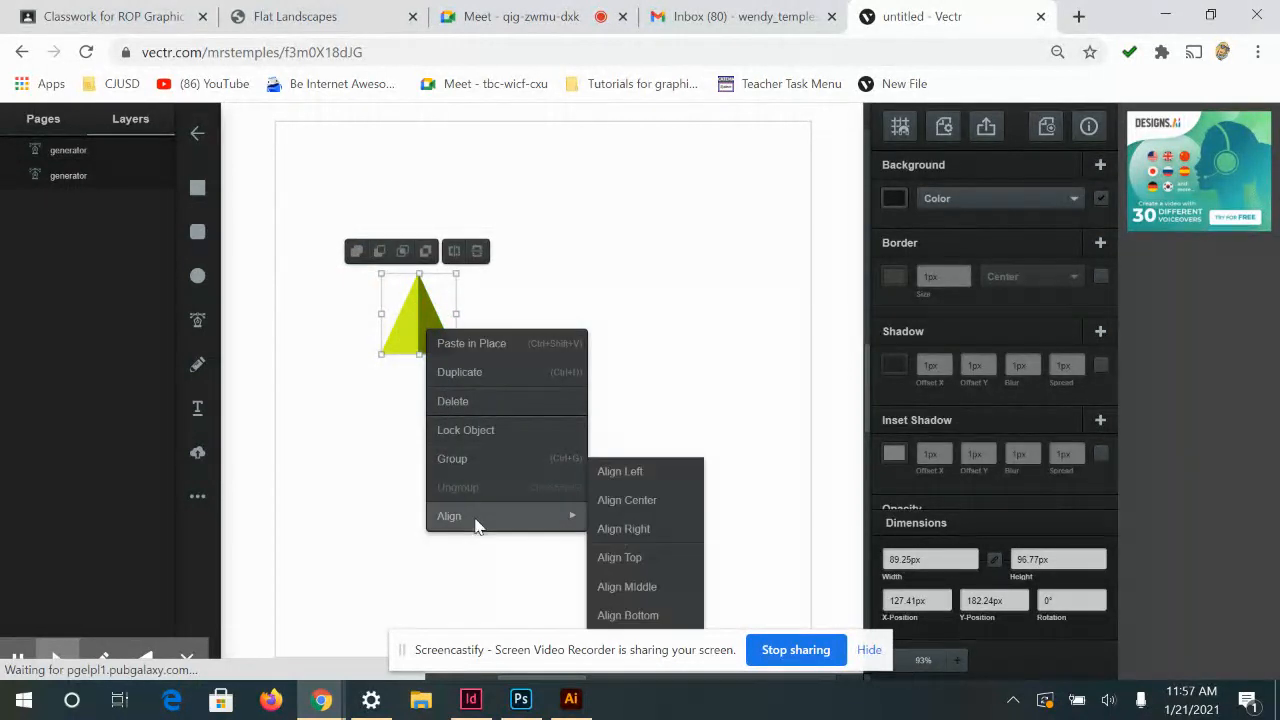
left_click(605, 499)
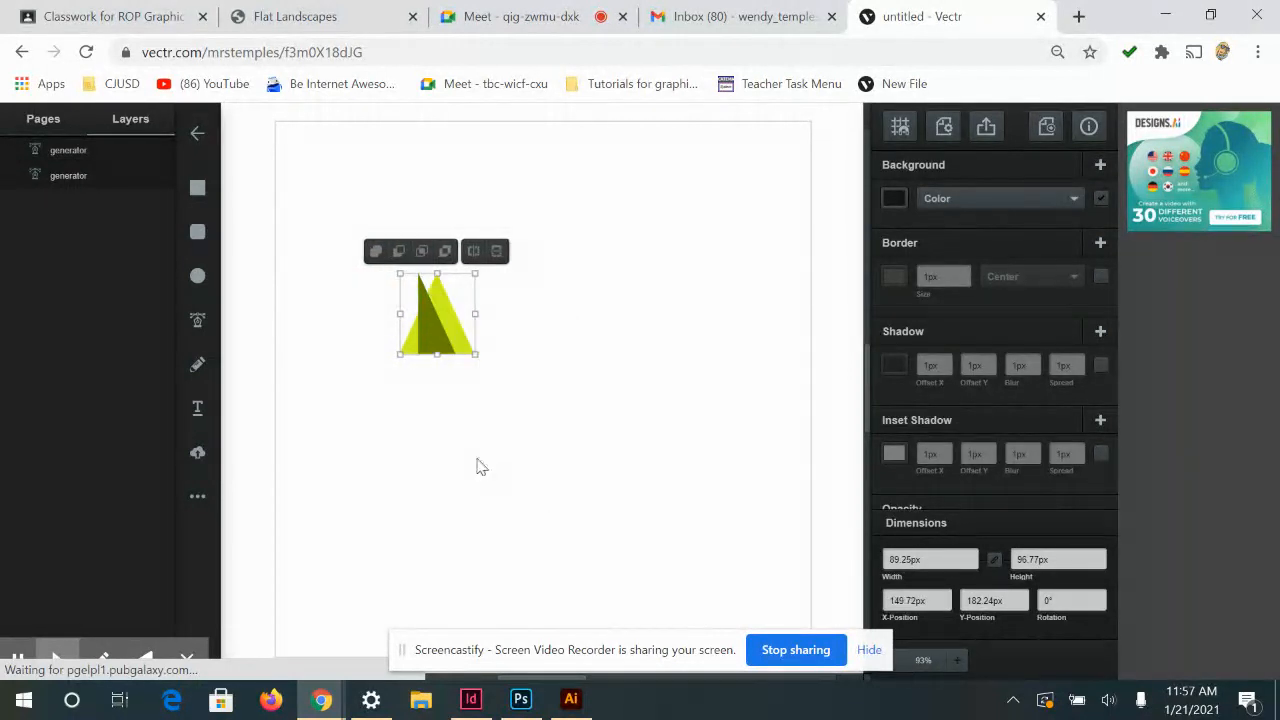
Reposition the dark half-triangle over the light triangle's right half and align both shapes with Align Middle
left_click(440, 333)
left_click_drag(441, 334, 465, 333)
left_click(457, 335)
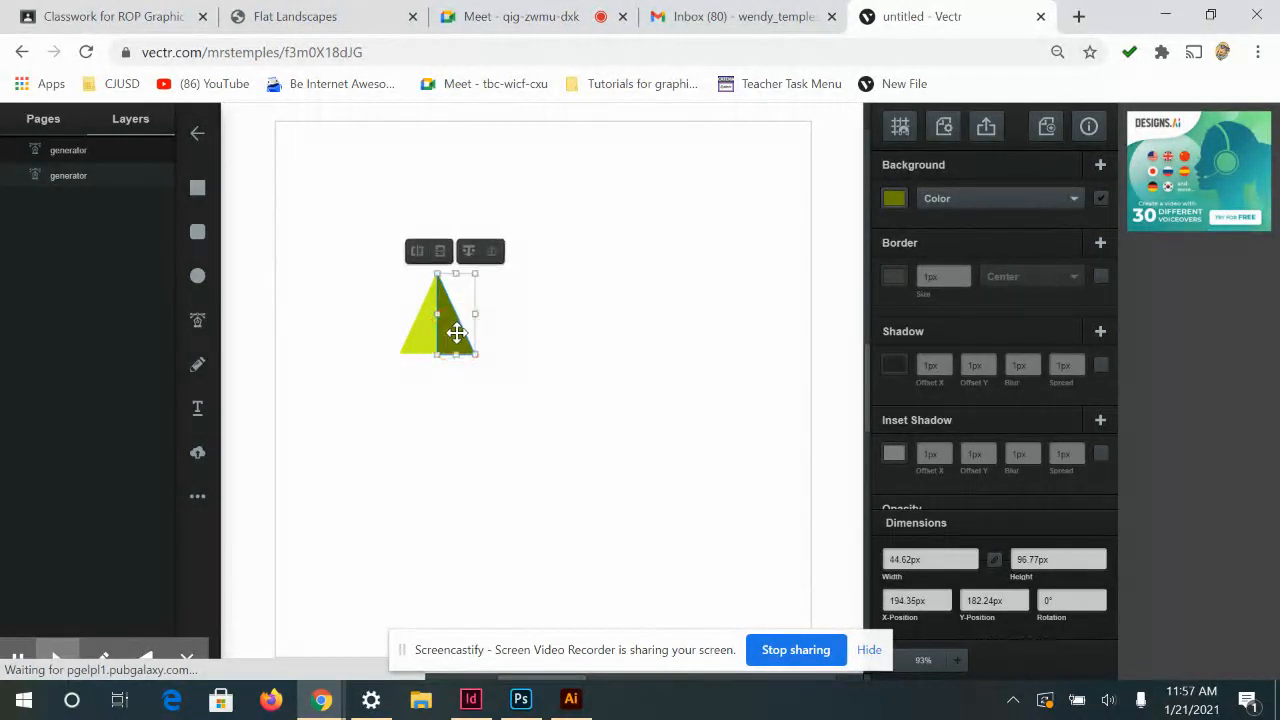
right_click(457, 334)
left_click(529, 326)
left_click_drag(518, 321, 341, 327)
right_click(443, 343)
mouse_move(494, 532)
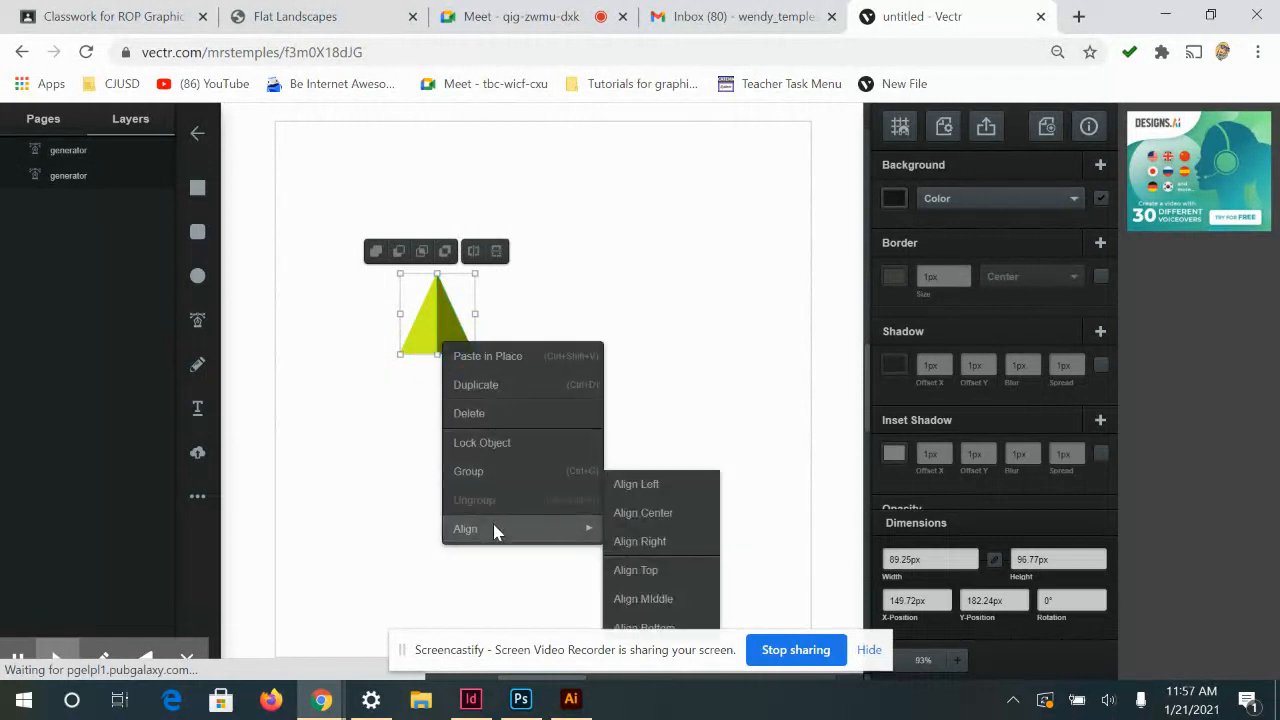
left_click(648, 600)
left_click(598, 378)
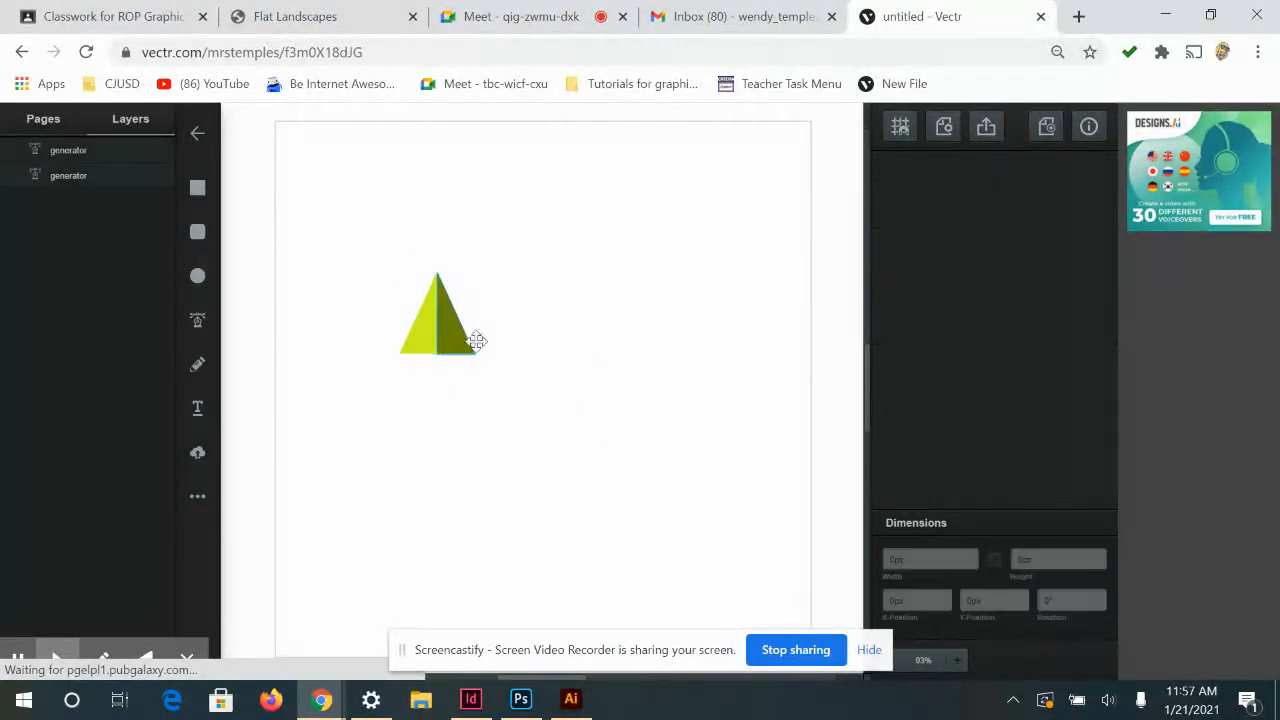
Try combining the light triangle and dark half-triangle with a Boolean operation
left_click_drag(532, 378, 377, 243)
left_click(375, 251)
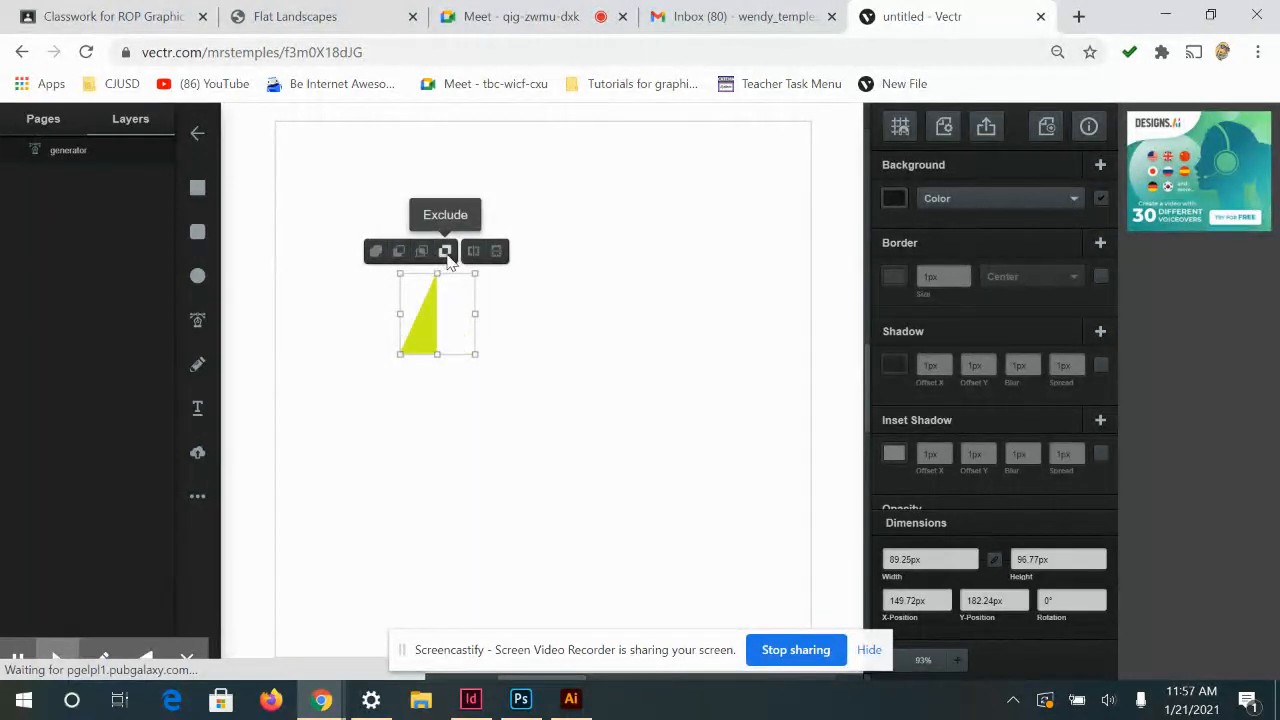
left_click(614, 390)
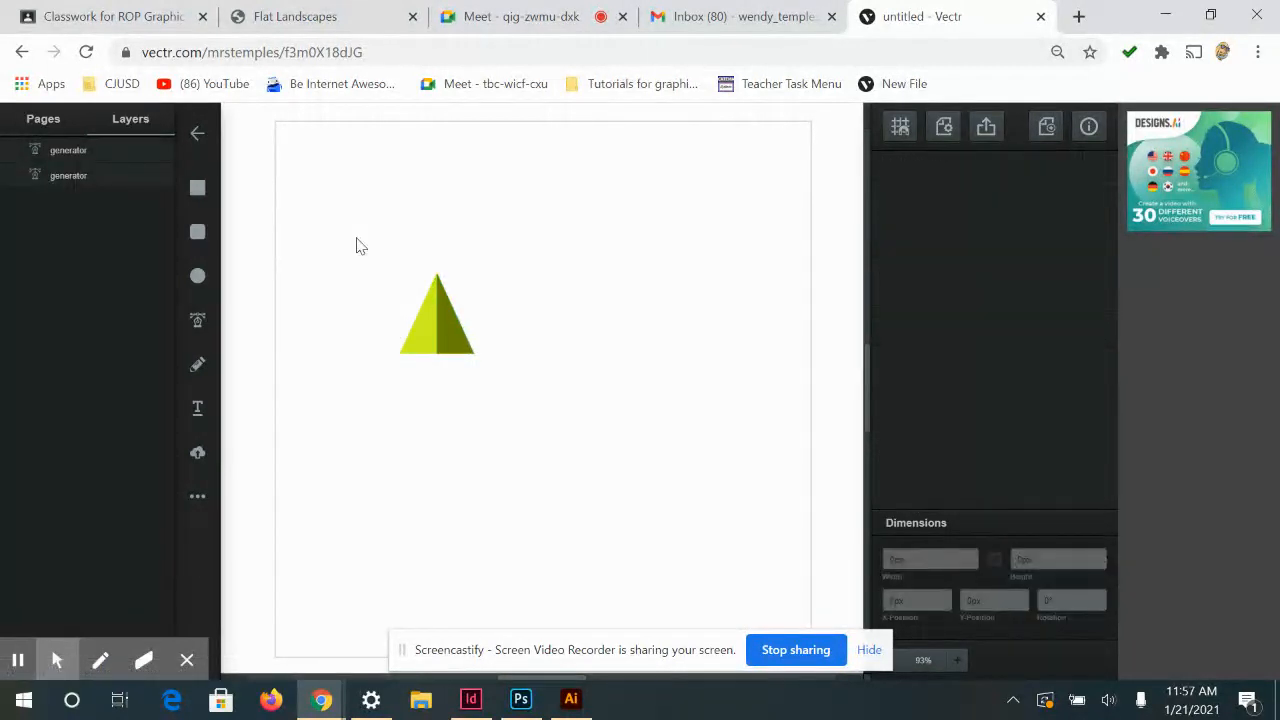
Group the light triangle with its dark half and move the group up to about X 130 px, Y 49 px
left_click_drag(550, 376, 271, 249)
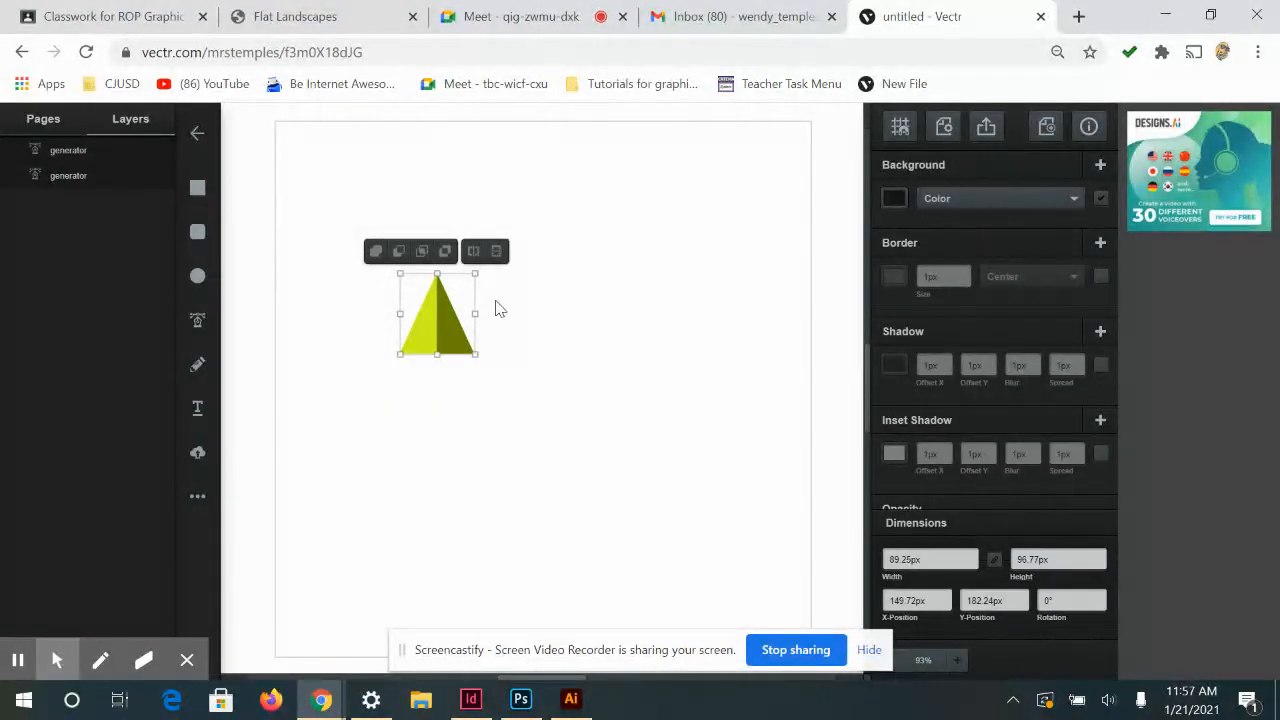
key("ctrl+g")
left_click(517, 363)
left_click(452, 336)
left_click_drag(455, 341, 438, 230)
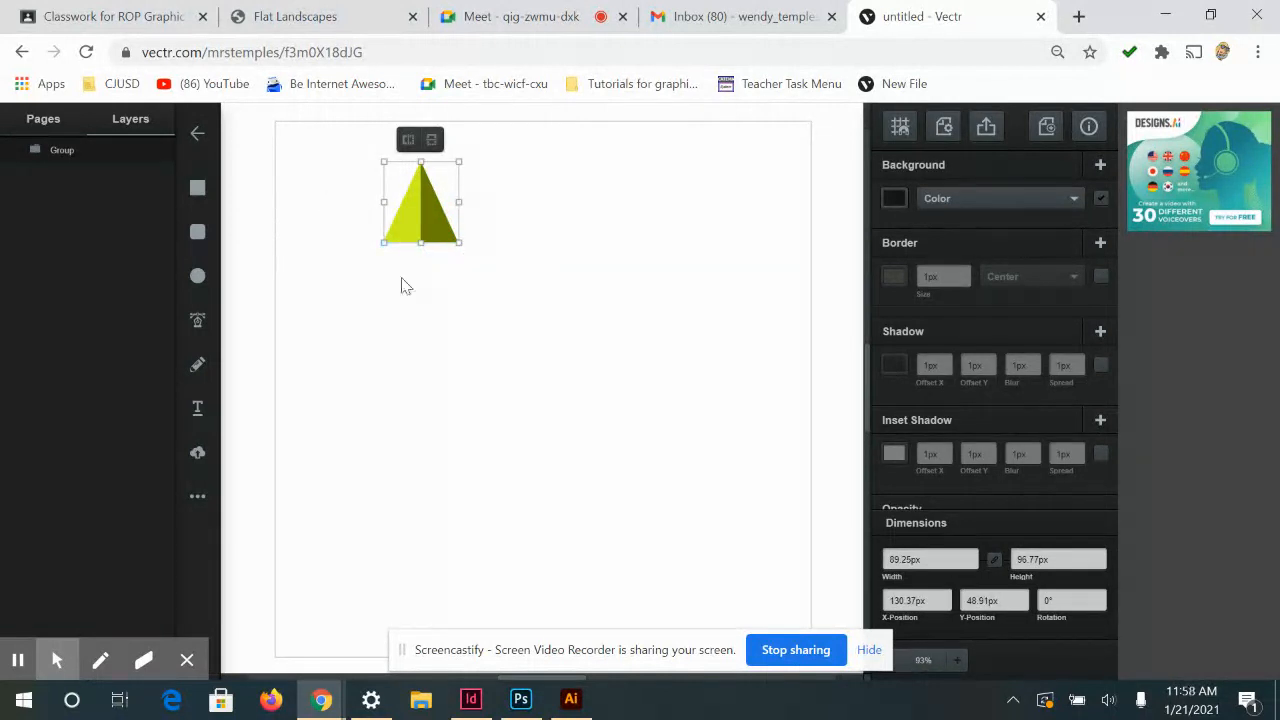
Duplicate the two-tone triangle group twice, stacking the overlapping copies downward to form a three-tier tree
key("ctrl+d")
left_click_drag(466, 251, 429, 316)
key("ctrl+d")
left_click(608, 371)
left_click_drag(506, 371, 289, 149)
left_click(597, 382)
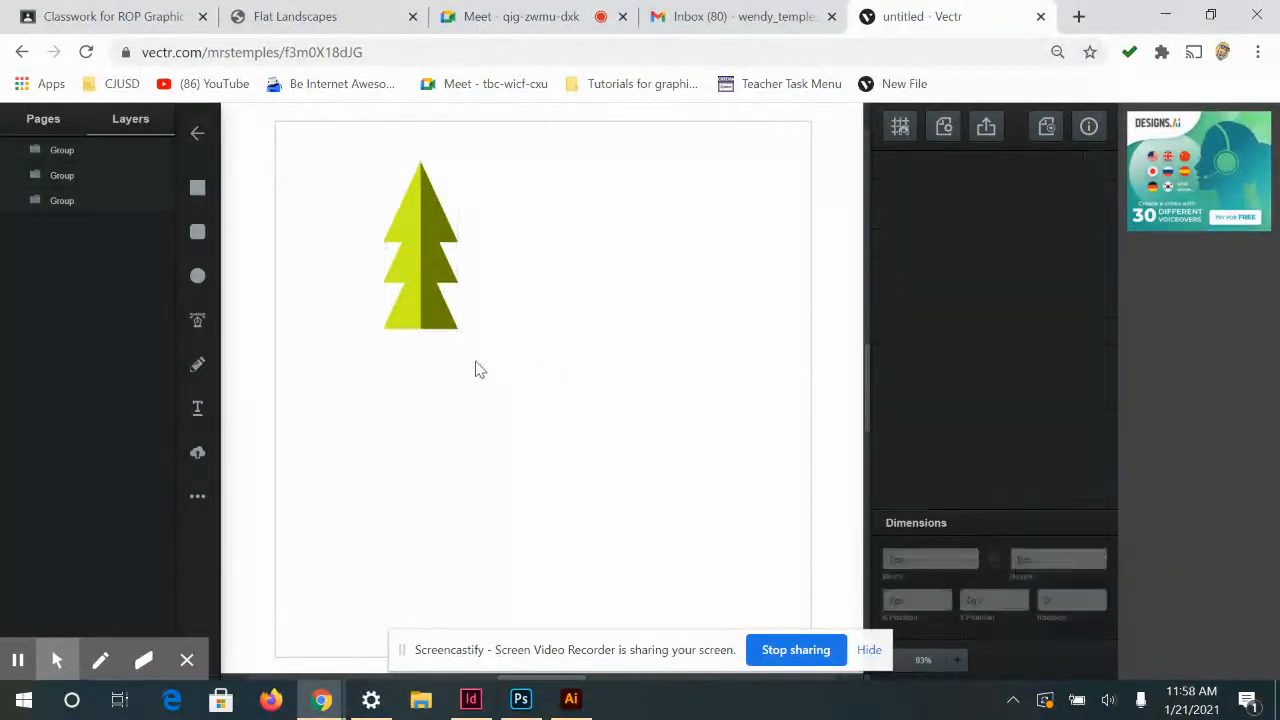
Enlarge the tree's bottom tier to about 100 px wide and shrink the top tier slightly
left_click(427, 318)
left_click_drag(459, 330, 444, 326)
left_click_drag(453, 272, 451, 276)
left_click(551, 320)
left_click(447, 223)
left_click_drag(458, 241, 437, 203)
Select all three tiers of the tree and align them with Align Center
left_click_drag(514, 420, 347, 192)
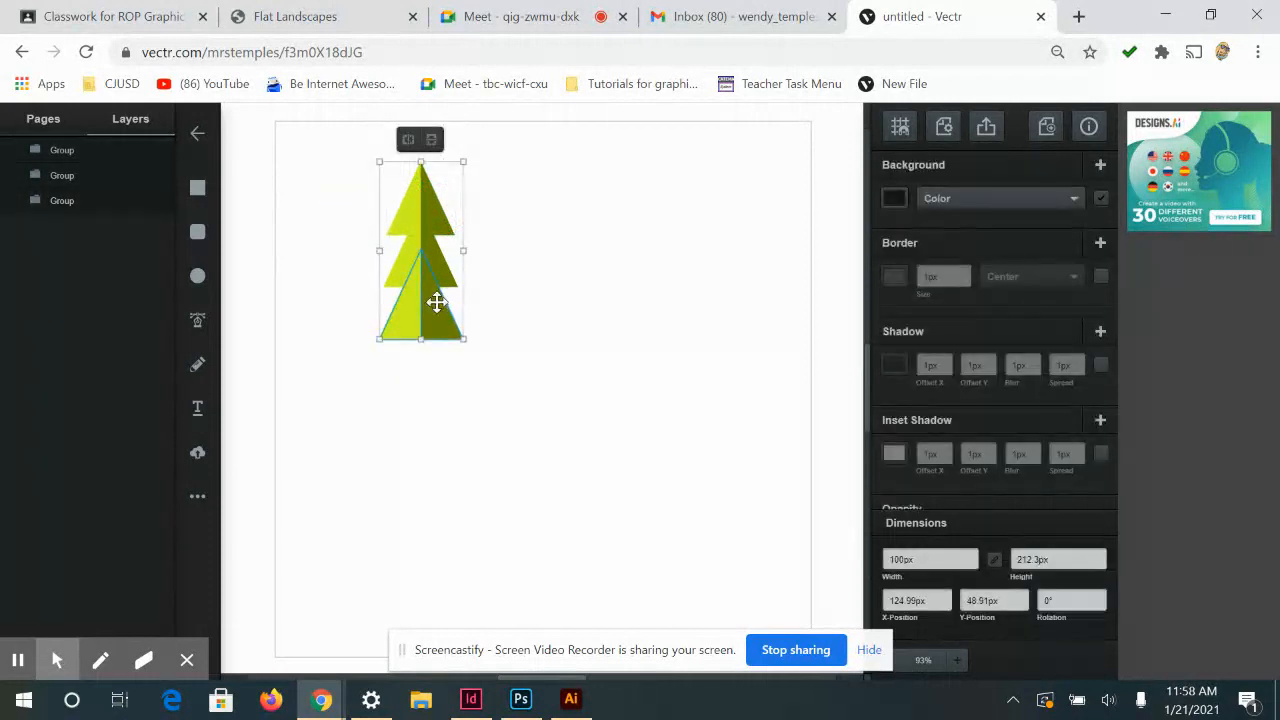
right_click(437, 301)
mouse_move(506, 491)
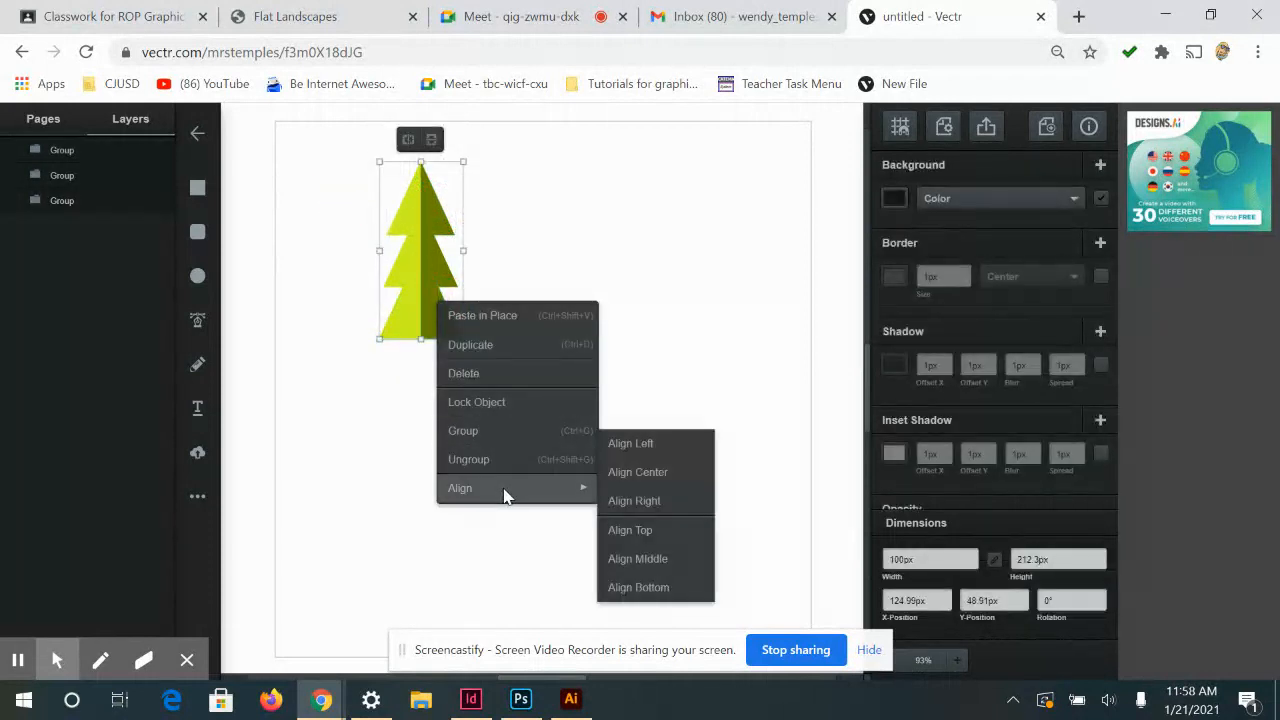
left_click(636, 472)
left_click(484, 213)
Tighten the tree by moving the top tier down to about Y 62 px and the bottom tier up slightly
left_click(431, 199)
left_click_drag(431, 199, 436, 211)
left_click(514, 309)
left_click(434, 309)
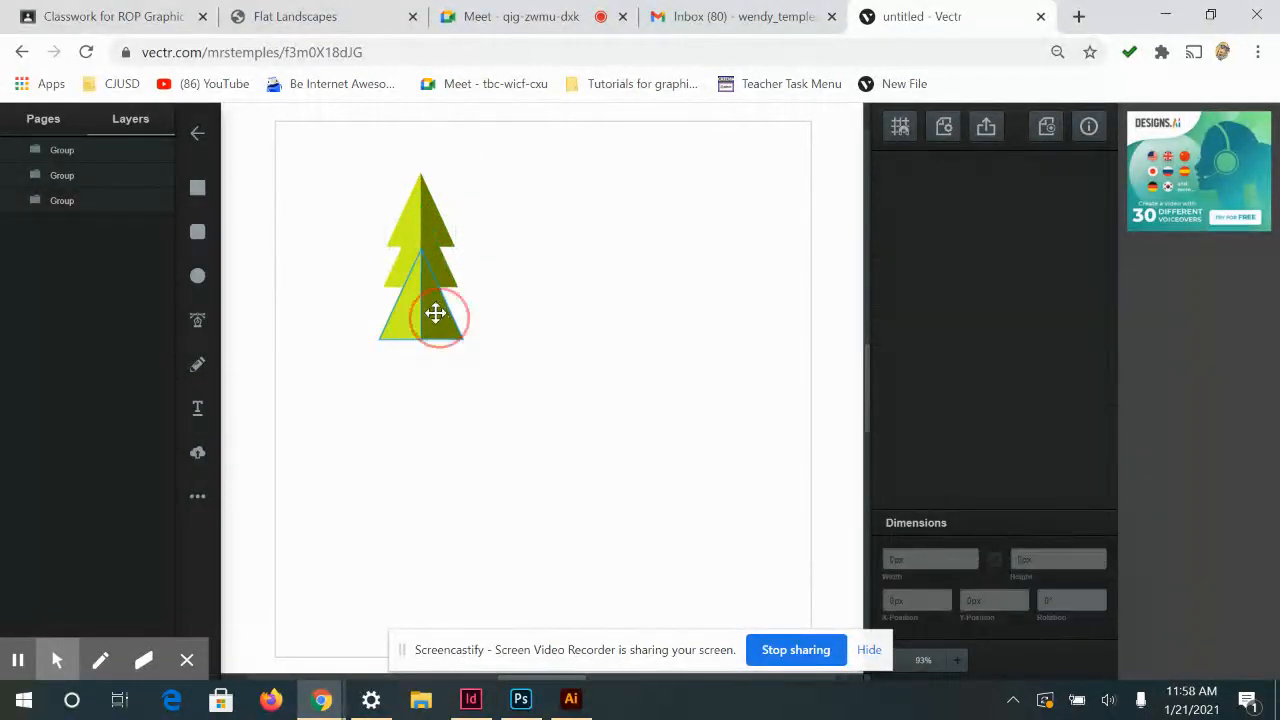
left_click_drag(438, 308, 437, 303)
left_click(529, 363)
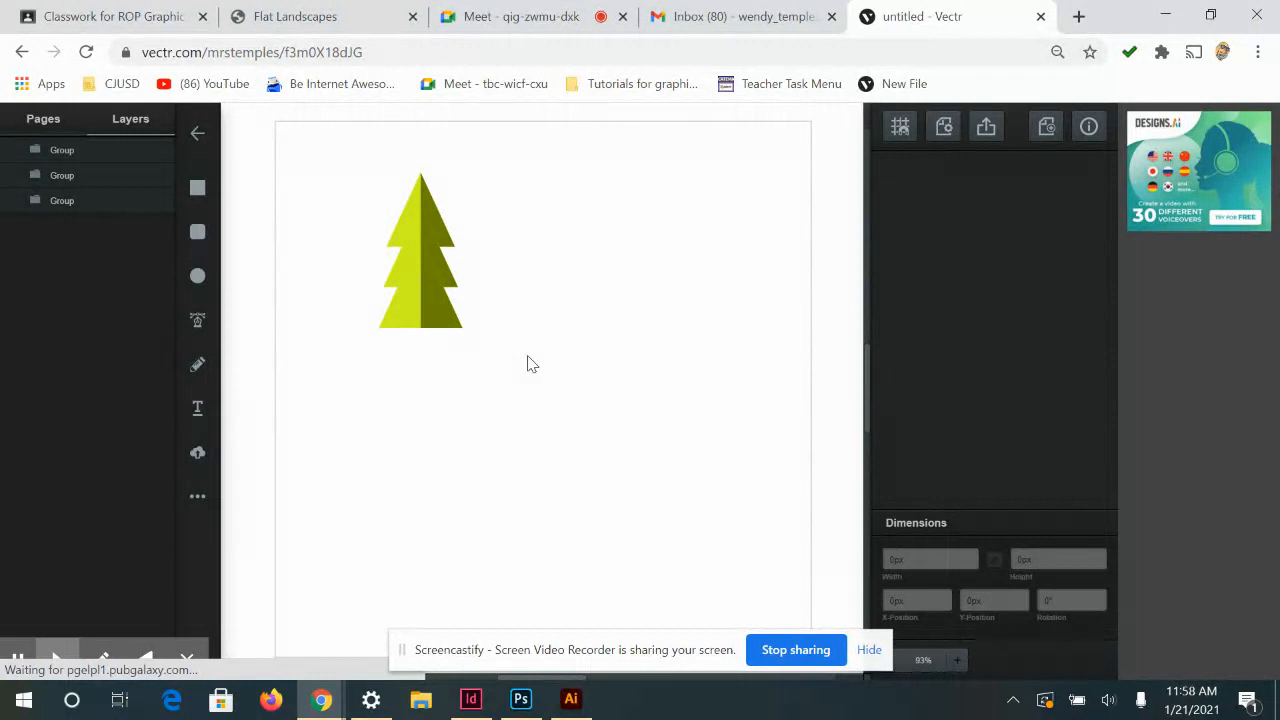
Nudge the bottom tier of the two-tone tree down to about Y 145 px
left_click(431, 304)
left_click(431, 304)
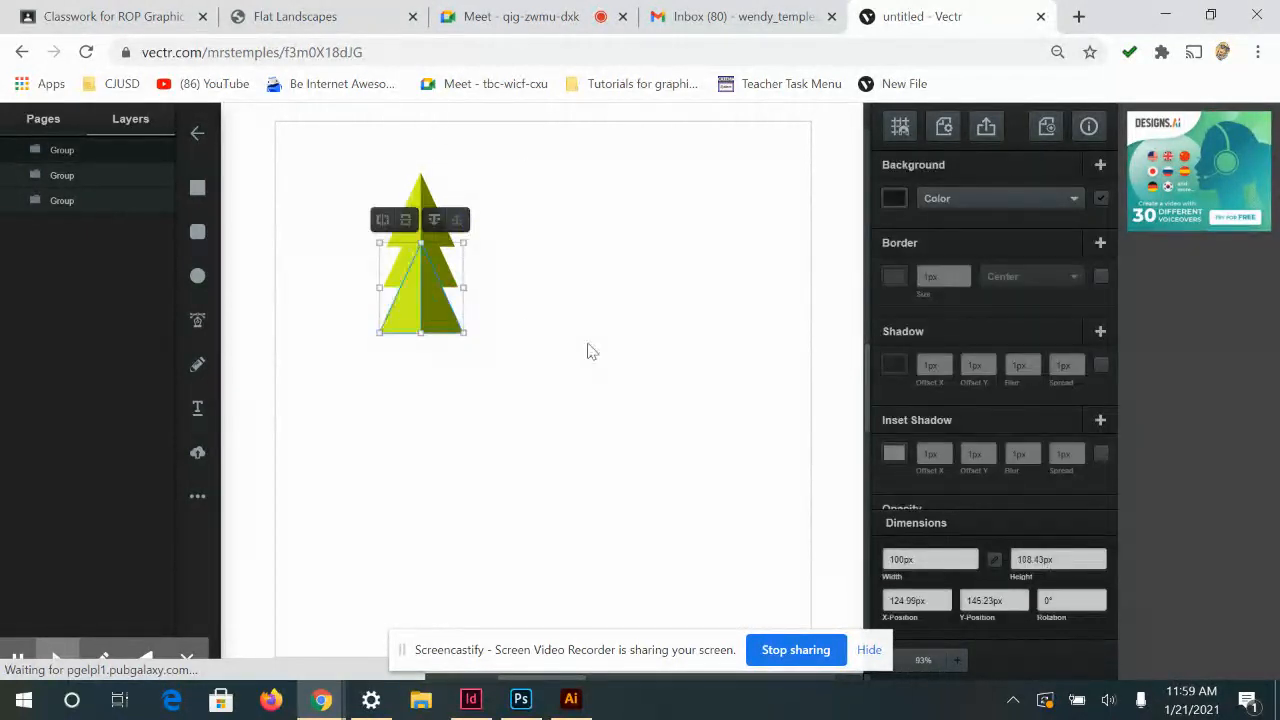
left_click(506, 379)
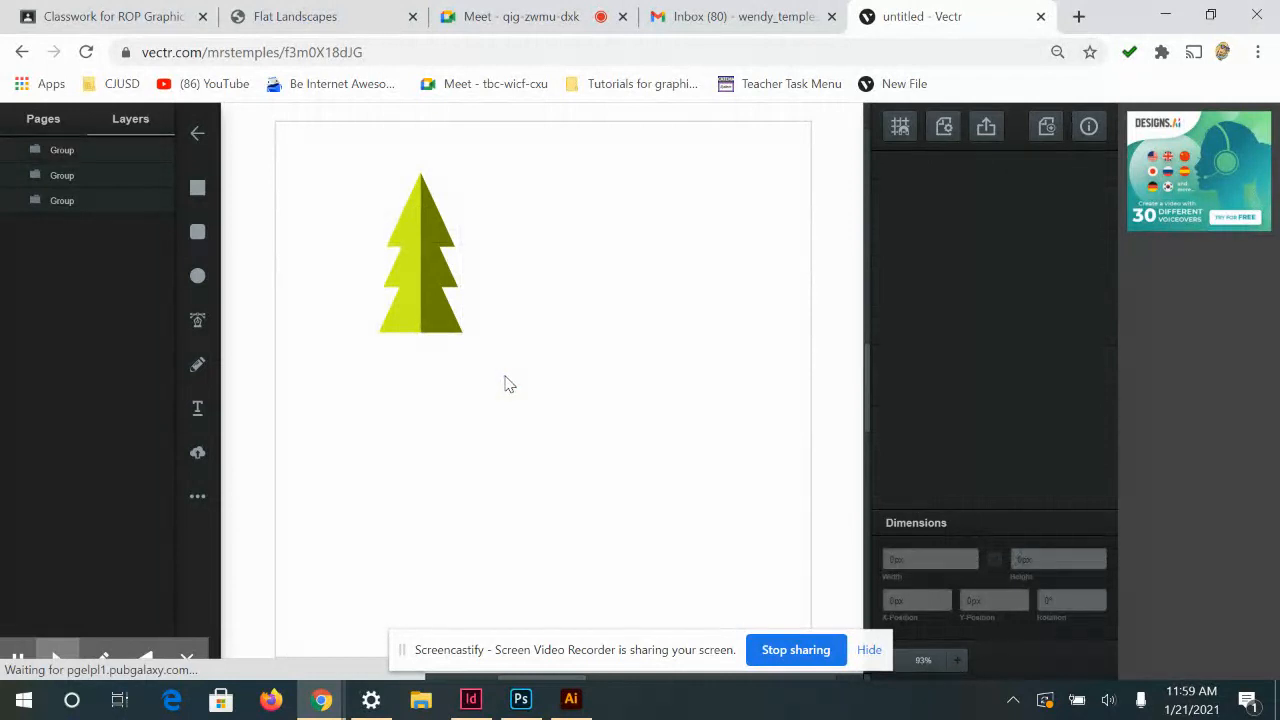
left_click_drag(506, 381, 338, 172)
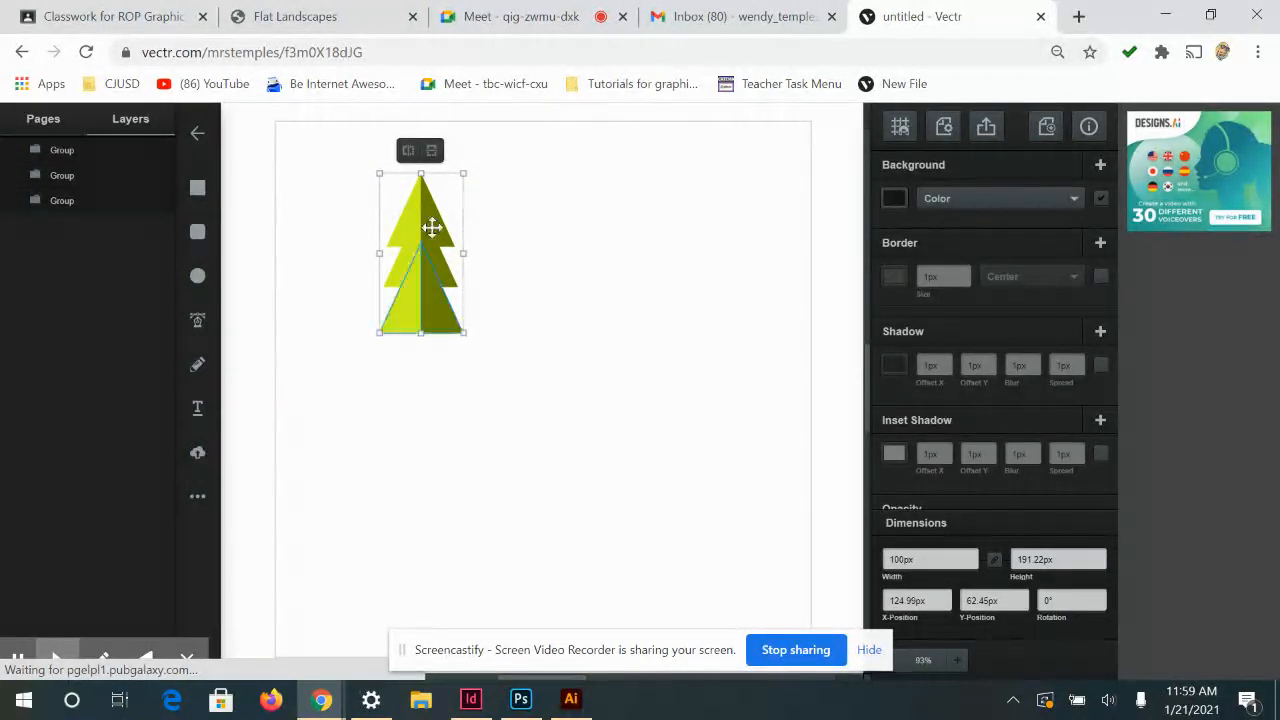
left_click(534, 487)
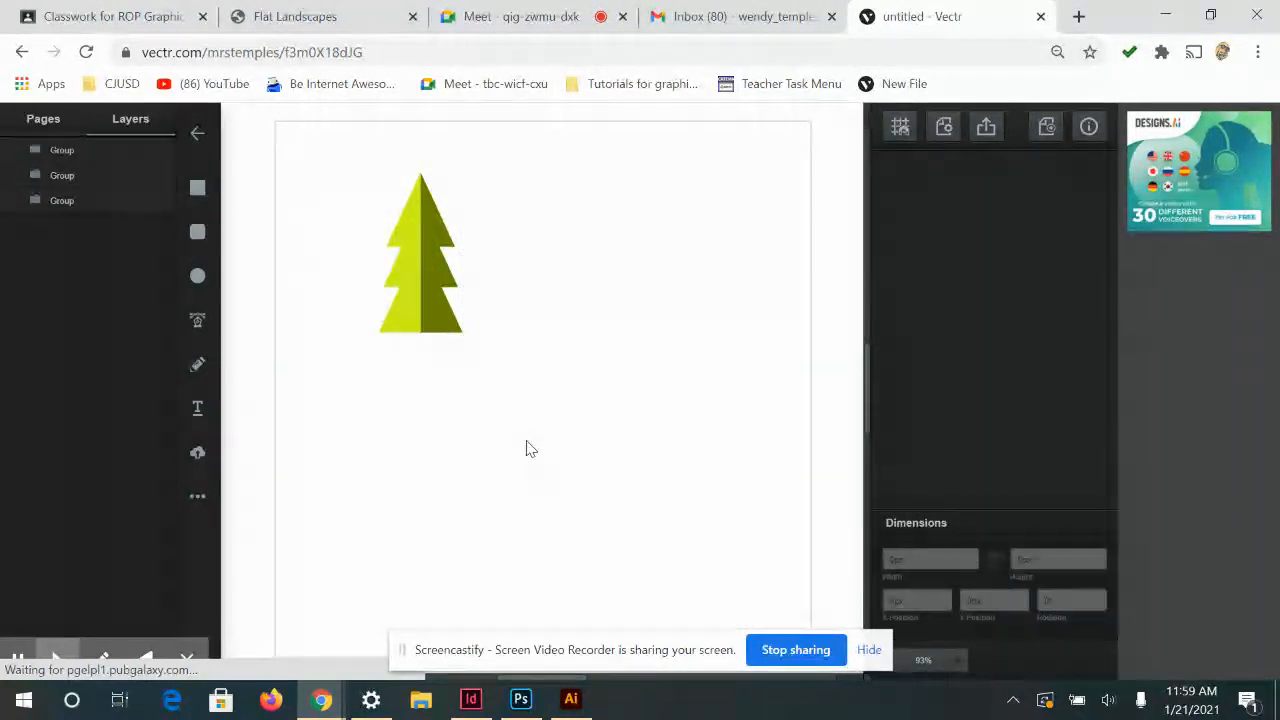
Draw a dark green triangle about 76 px wide and 78 px high to the right of the tree
left_click(198, 496)
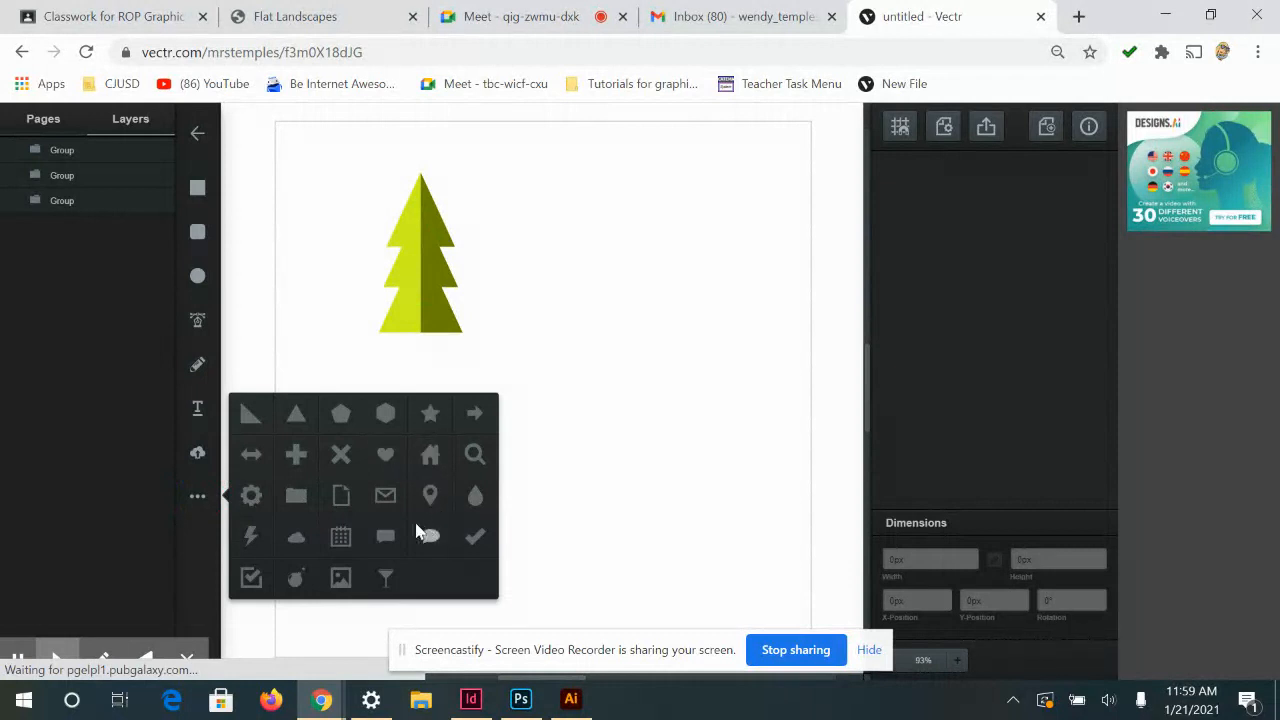
left_click(296, 414)
left_click_drag(549, 176, 614, 245)
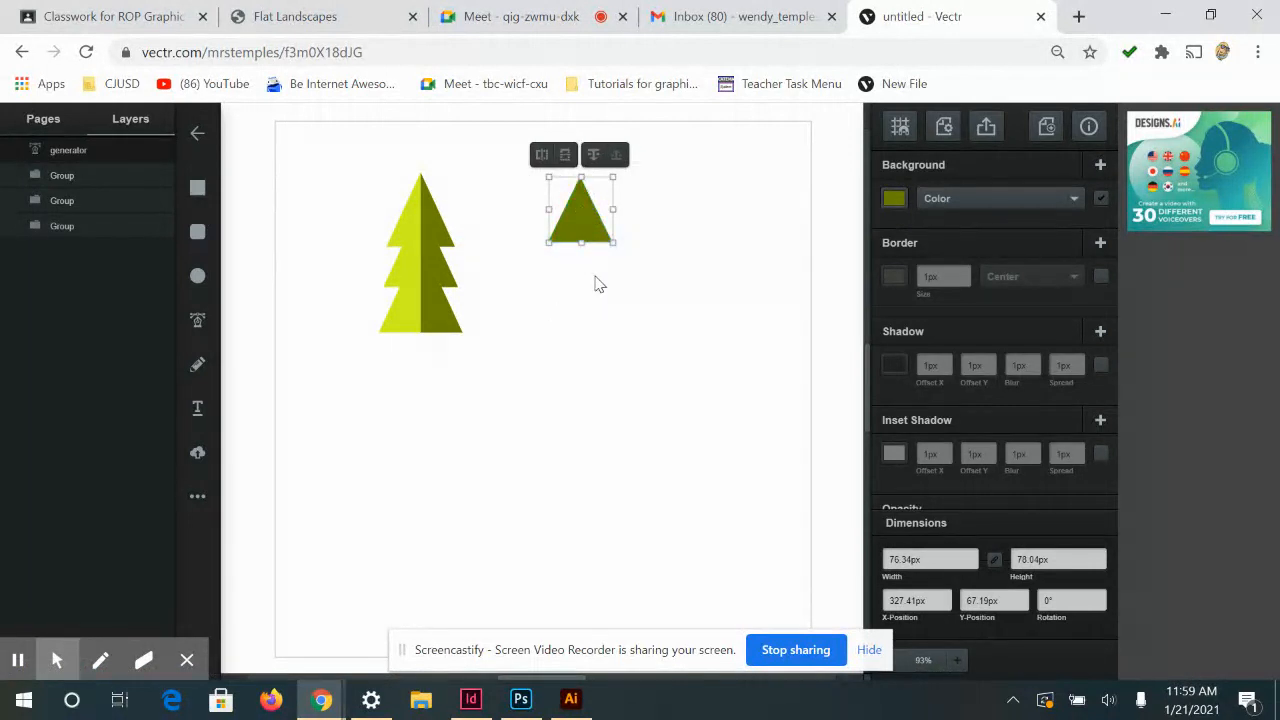
Duplicate the new dark green triangle twice, stacking the overlapping copies downward as a second three-tier tree
key("ctrl+d")
left_click_drag(598, 224, 580, 286)
key("ctrl+d")
Group the three dark green triangles of the second tree, and undo the grouping
left_click_drag(654, 374, 532, 177)
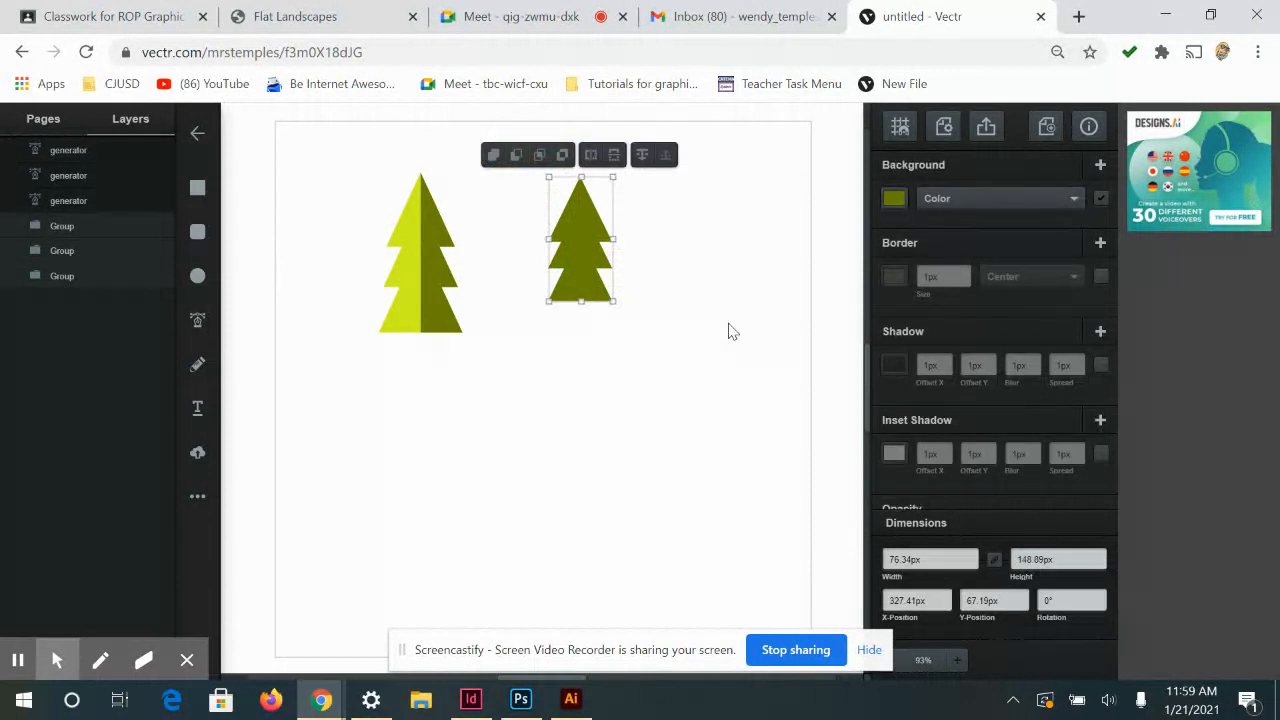
key("ctrl+g")
left_click(676, 436)
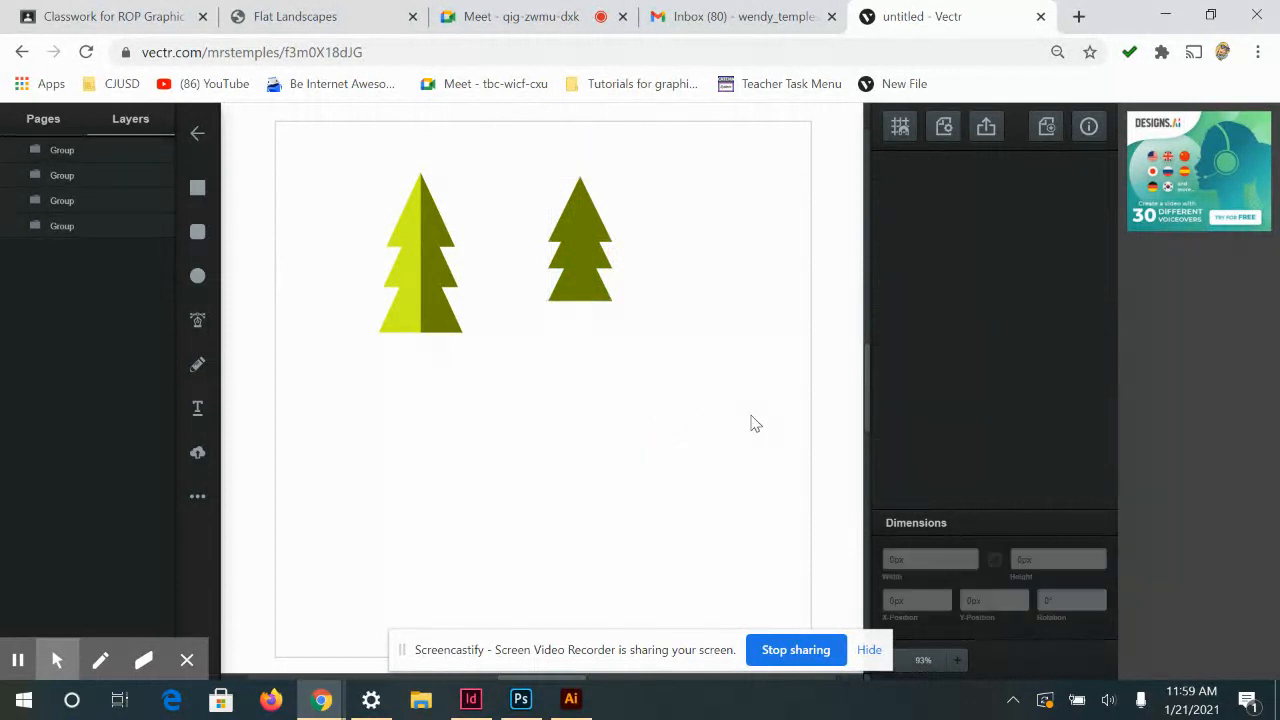
key("ctrl+z")
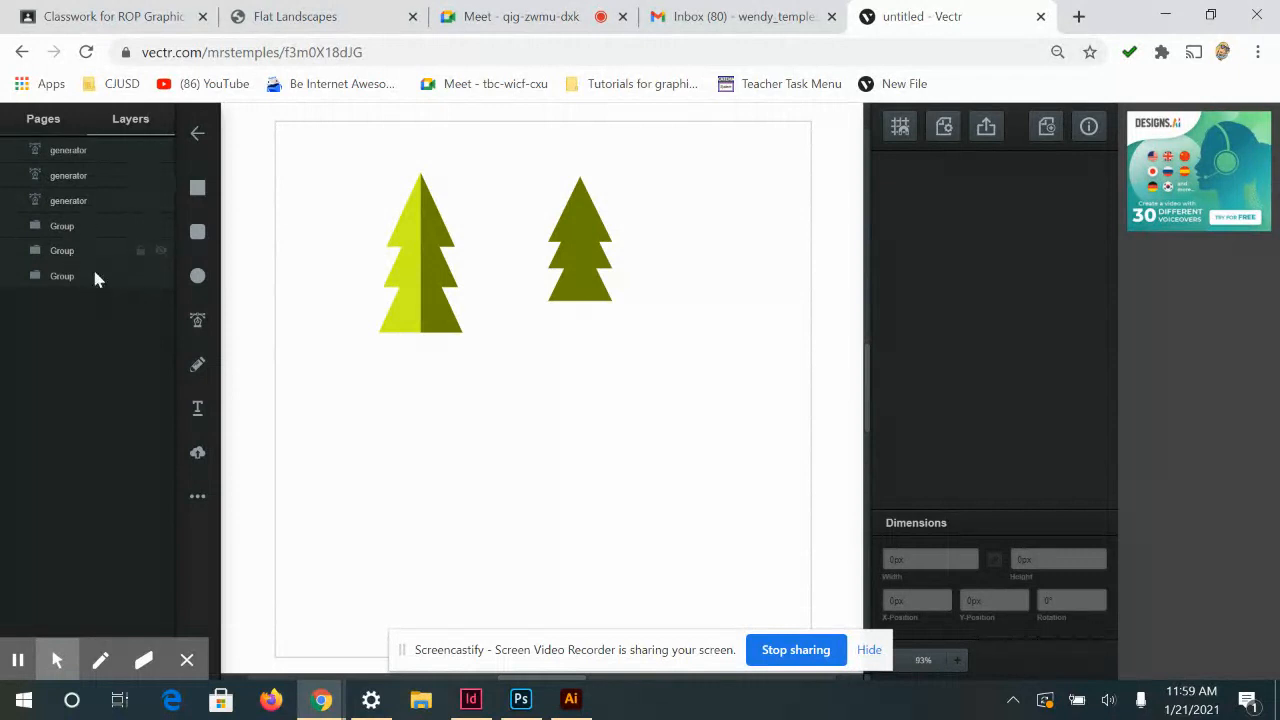
Move the bottom triangle of the dark green tree up slightly to about Y 134 px
left_click(586, 283)
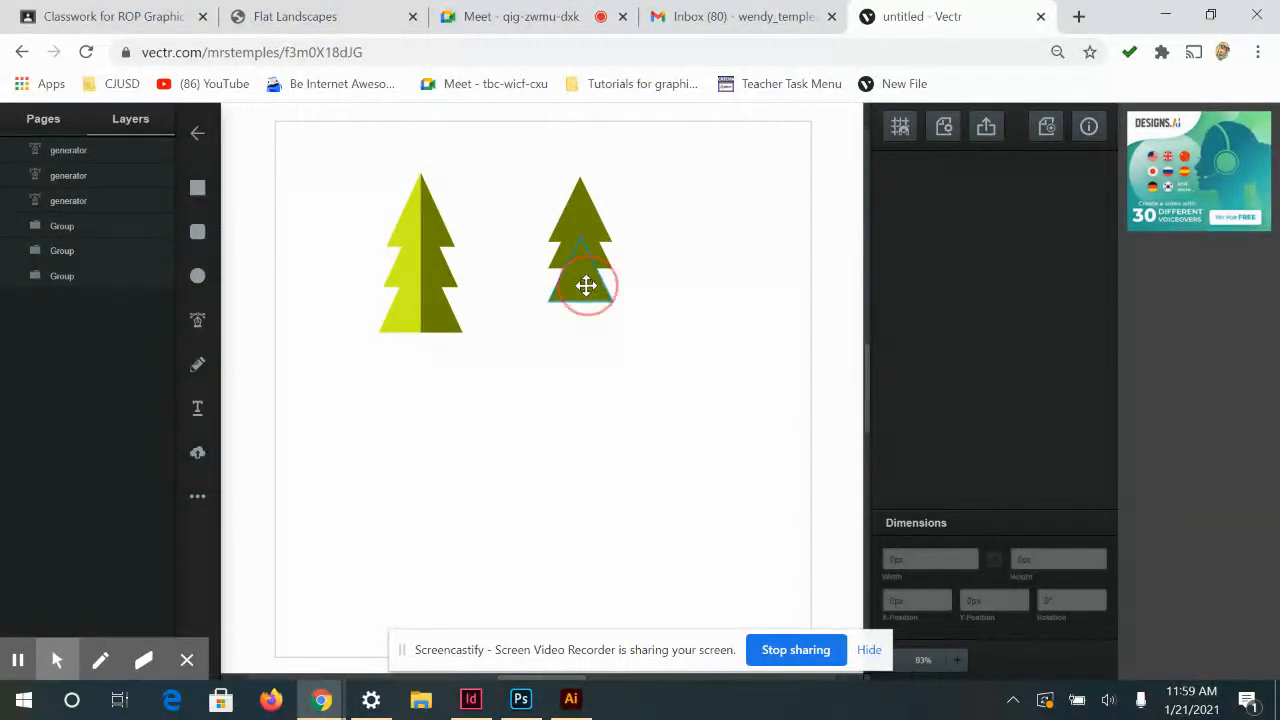
left_click_drag(585, 281, 586, 282)
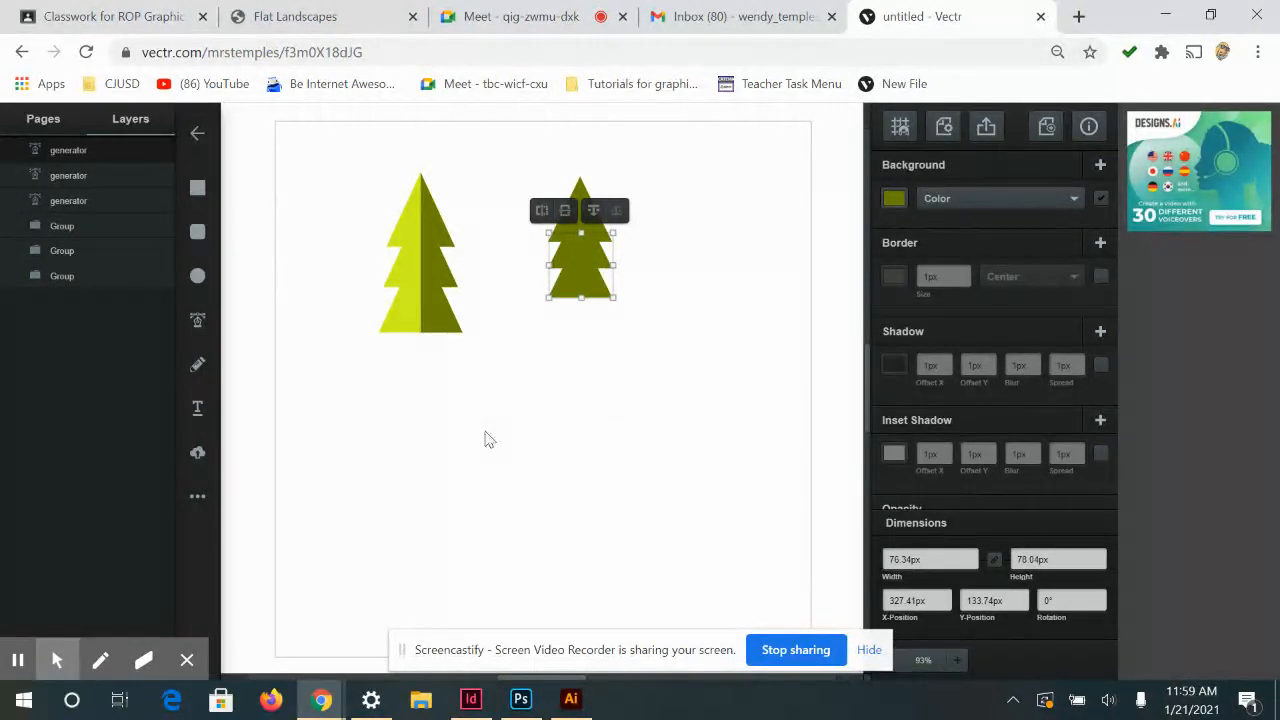